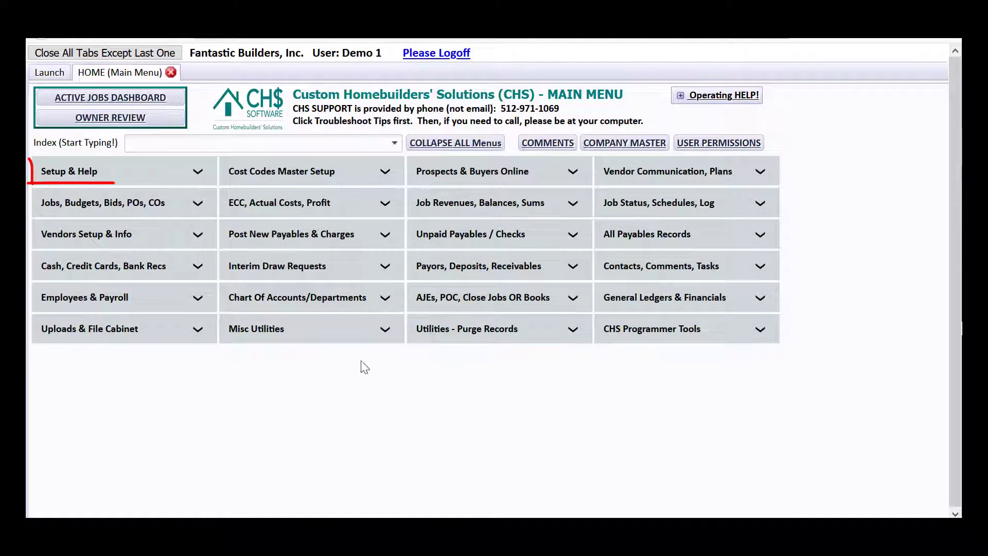
# Step: Open the CHS setup steps list from the Setup & Help section
pyautogui.click(160, 176)
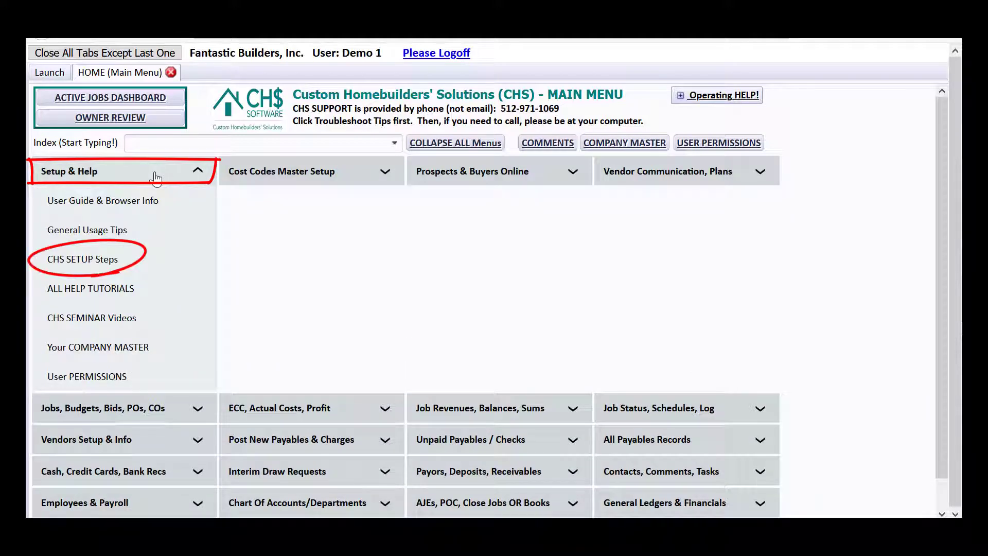
pyautogui.click(82, 260)
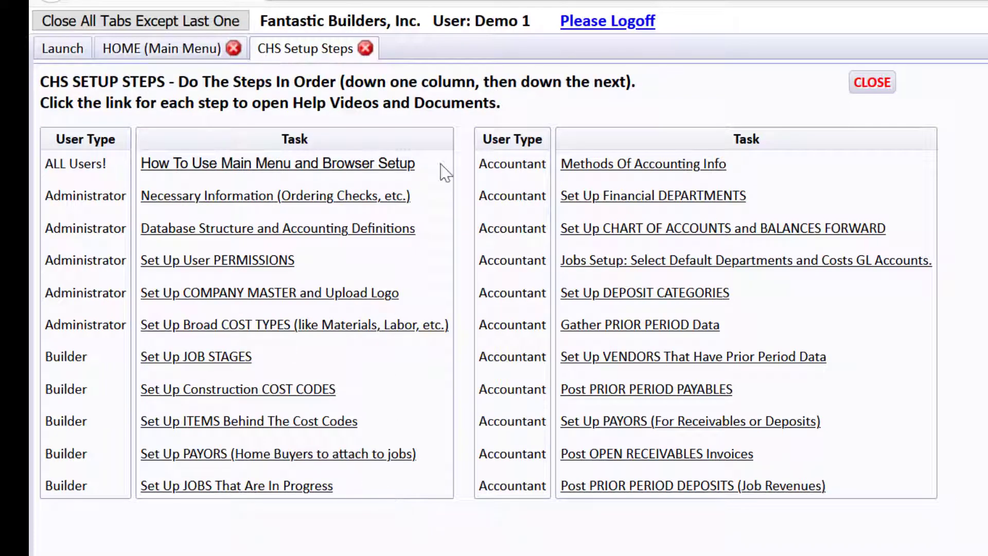
pyautogui.click(629, 164)
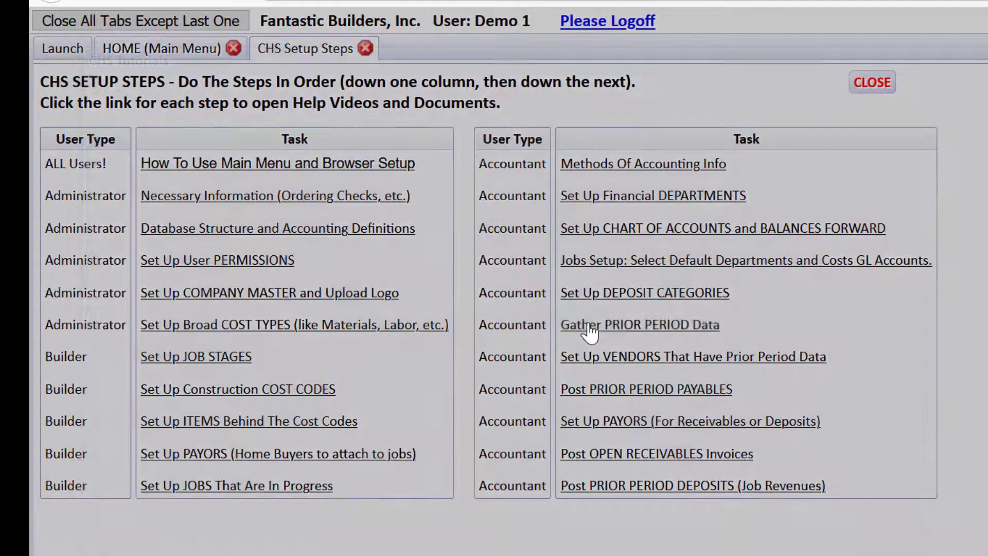
# Step: Search the tutorials for the "gather prior period" help linked to Gather PRIOR PERIOD Data and open its document in Adobe Acrobat DC
pyautogui.click(588, 325)
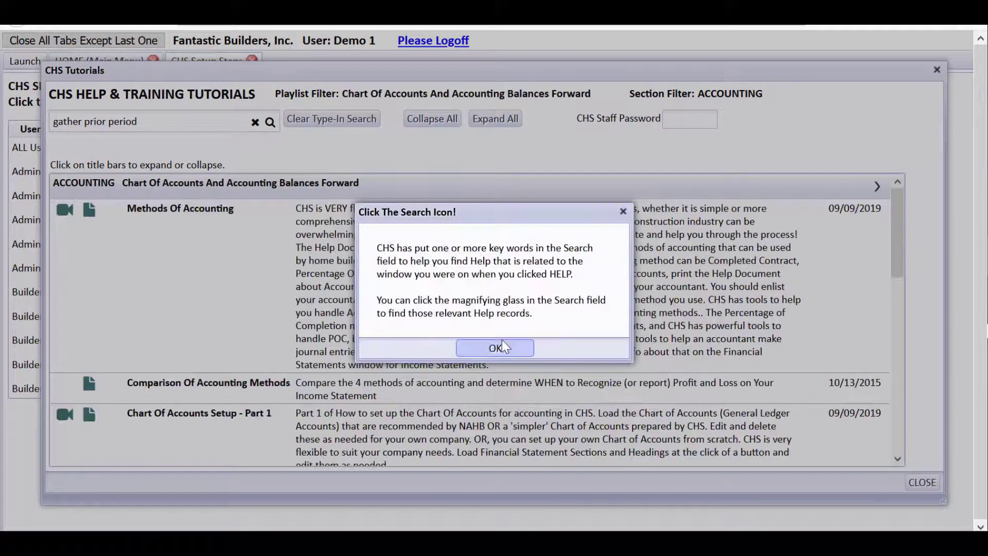
pyautogui.click(505, 342)
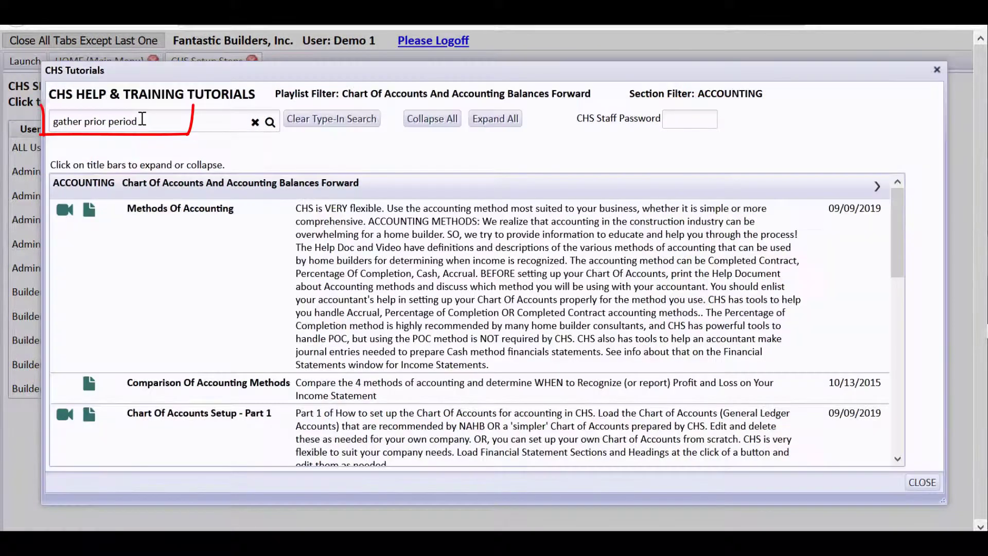
pyautogui.click(269, 123)
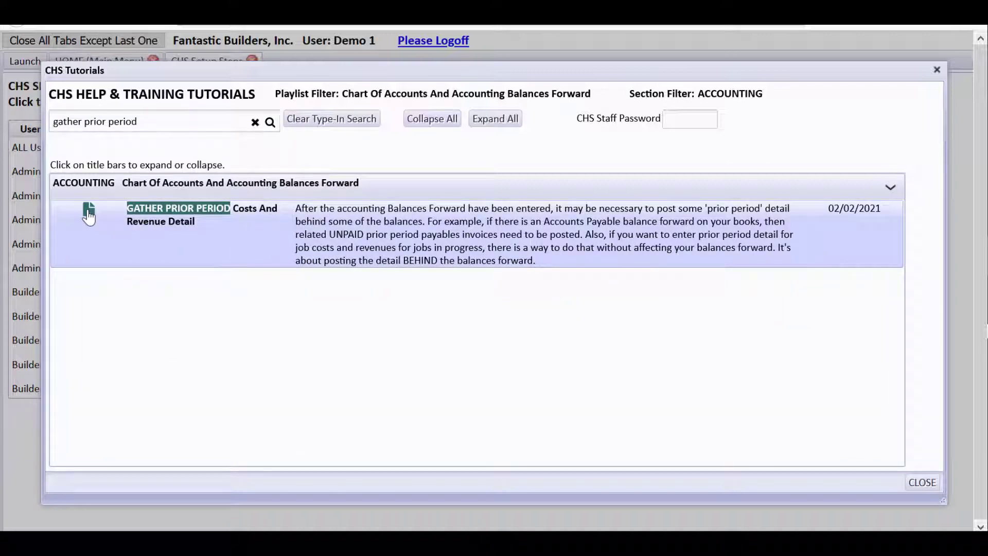
pyautogui.click(88, 212)
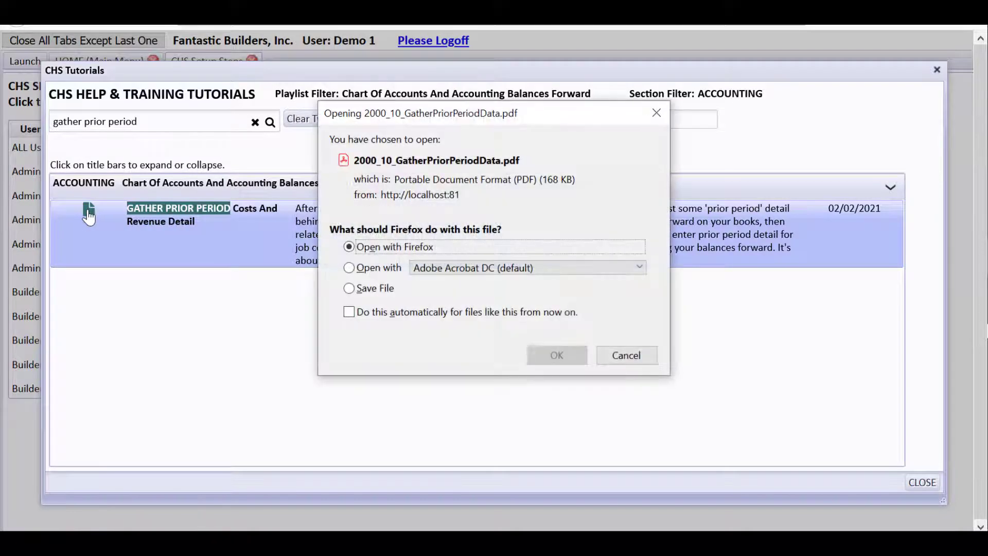
pyautogui.click(348, 267)
pyautogui.click(557, 355)
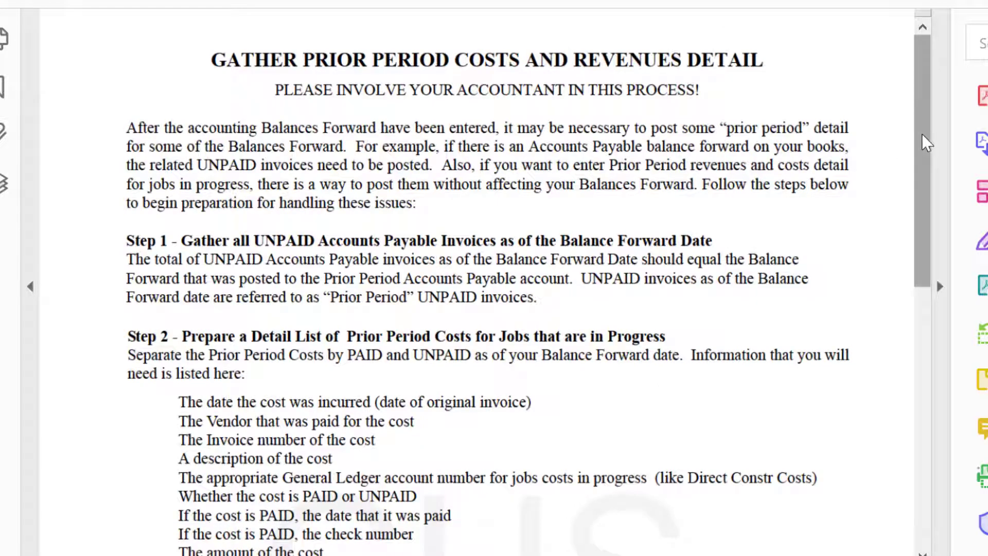
# Step: Read through the document's steps for gathering prior period costs and revenues, and close the tutorials window
pyautogui.scroll(-2, 921, 152)
pyautogui.moveTo(925, 157); pyautogui.dragTo(922, 227)
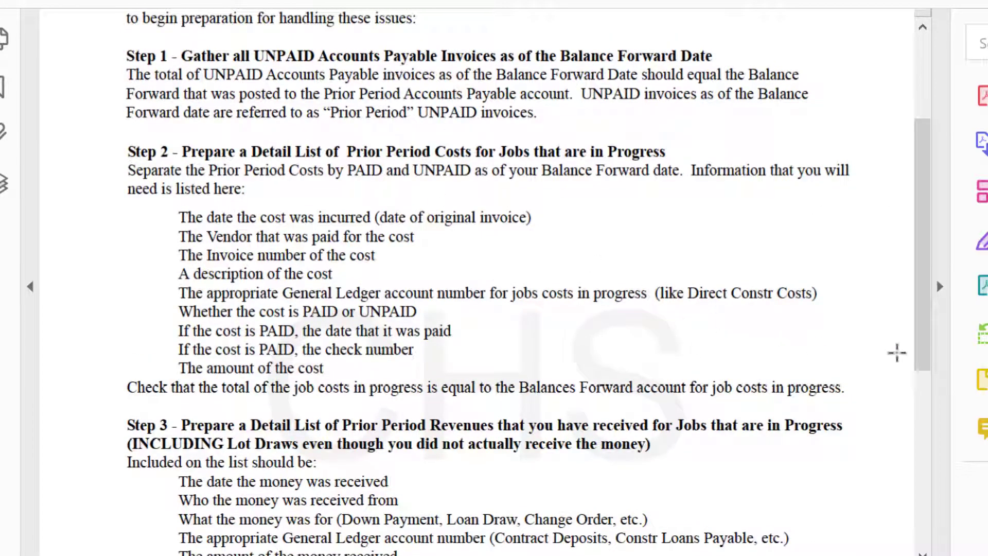
pyautogui.scroll(-4, 356, 236)
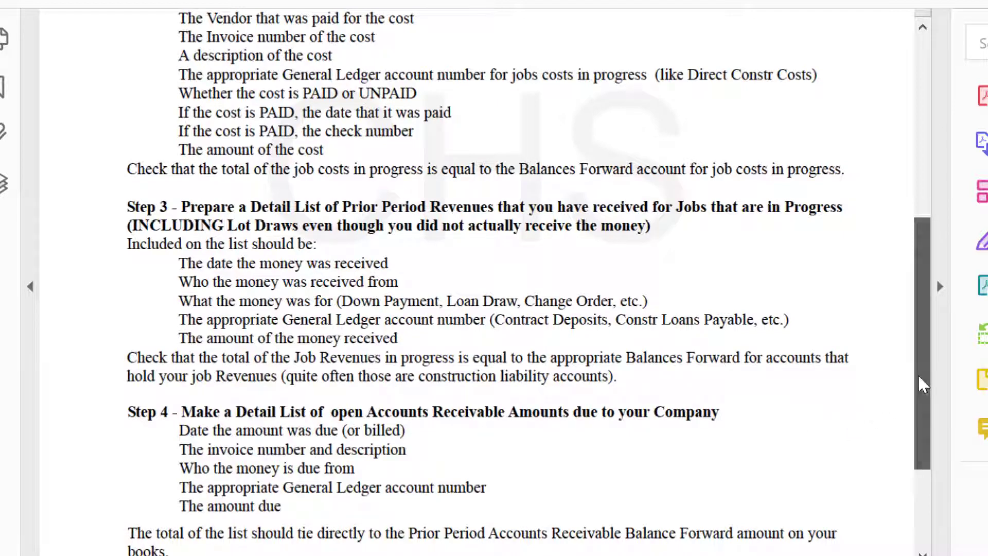
pyautogui.scroll(-2, 912, 388)
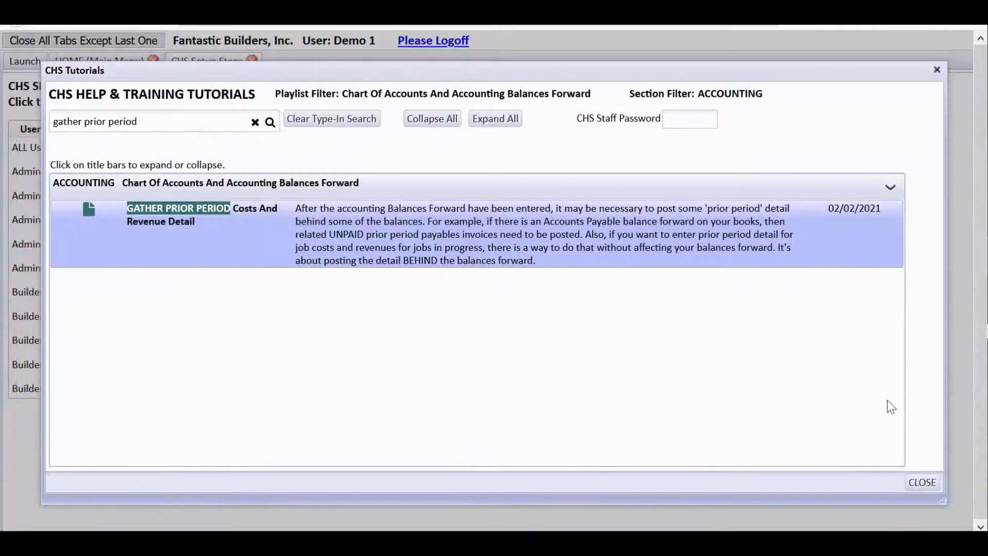
pyautogui.click(922, 482)
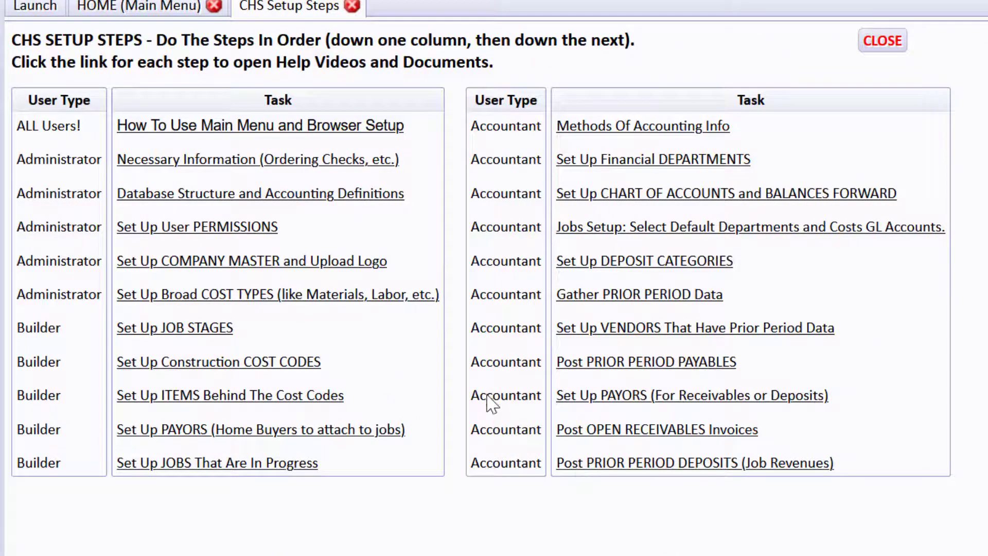
# Step: Search the tutorials for the "prior period receivable" help linked to Post OPEN RECEIVABLES Invoices and open its document in Adobe Acrobat DC
pyautogui.click(613, 401)
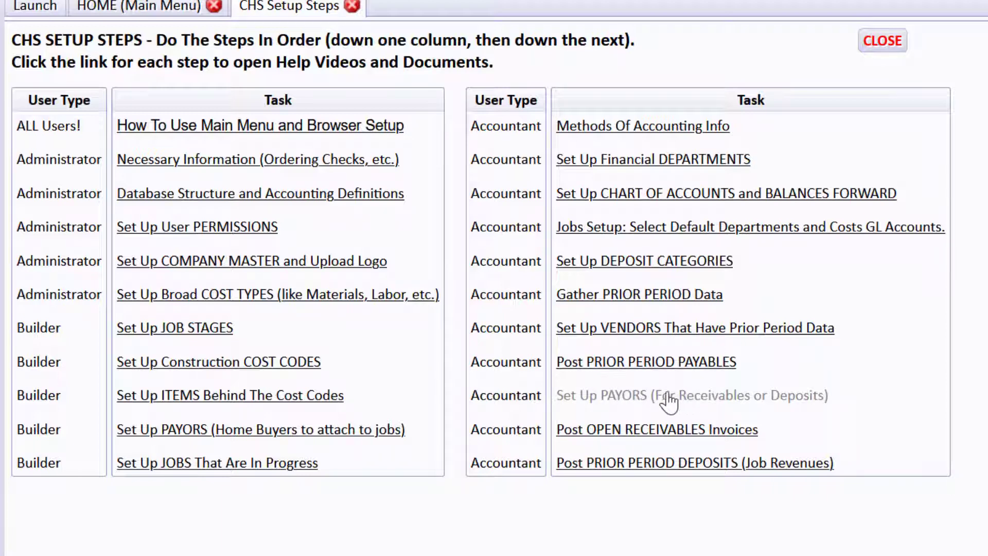
pyautogui.click(612, 430)
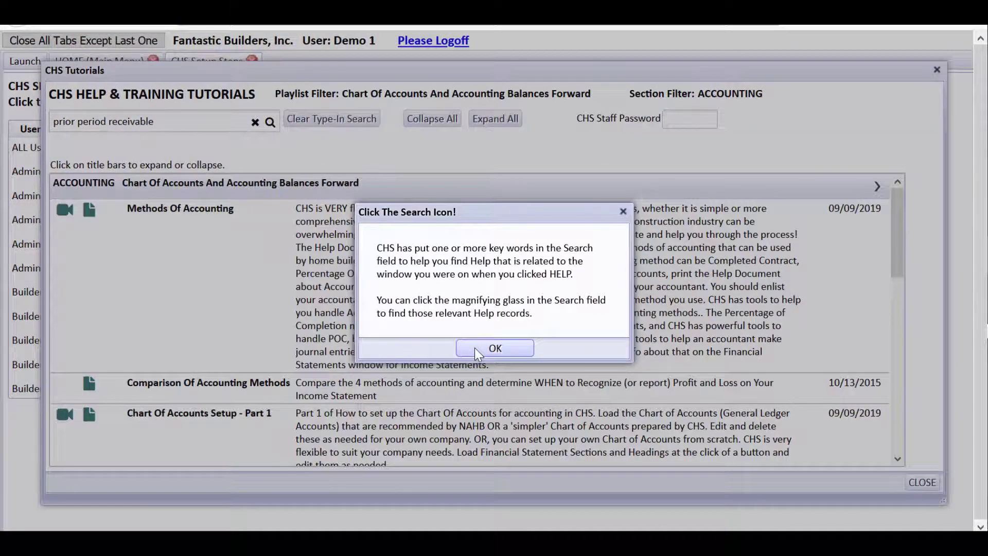
pyautogui.click(475, 348)
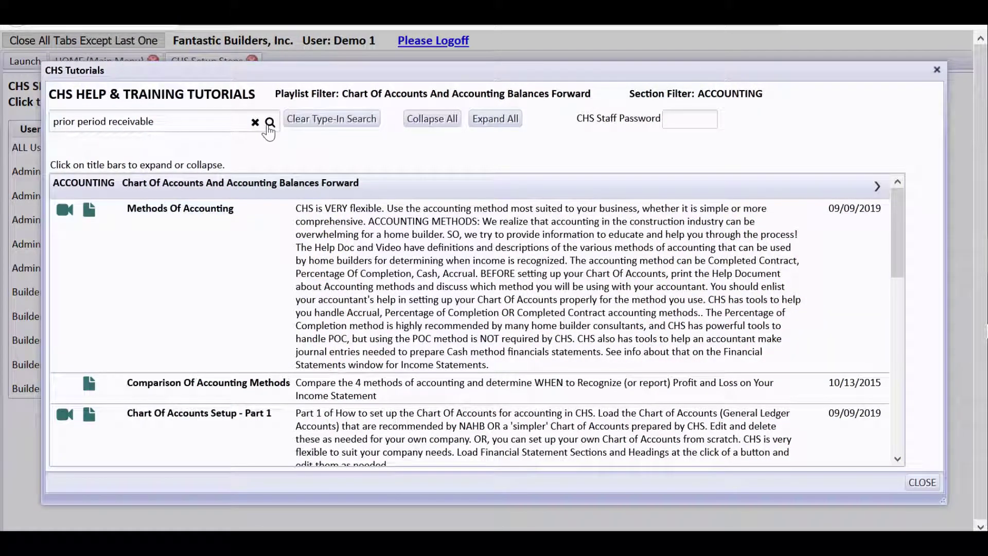
pyautogui.click(269, 123)
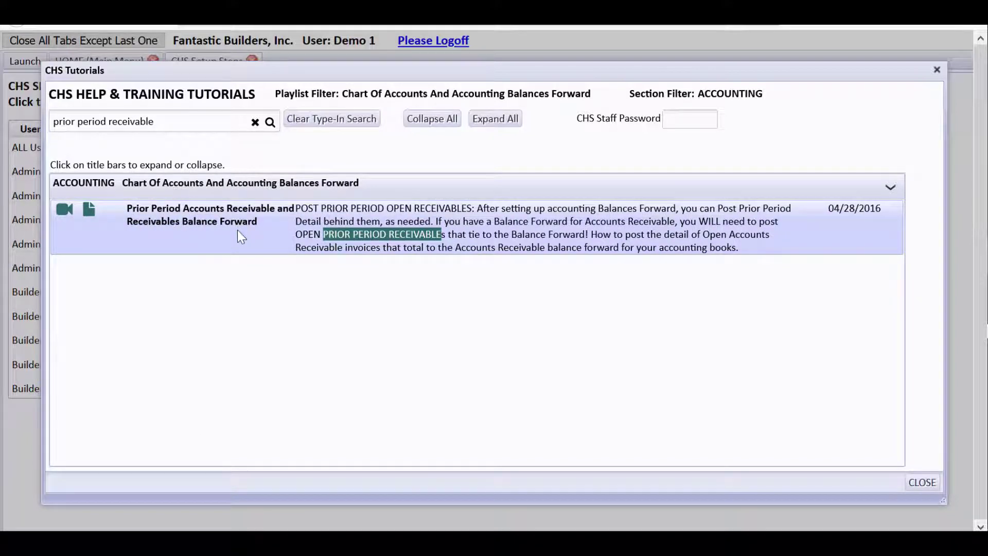
pyautogui.click(89, 215)
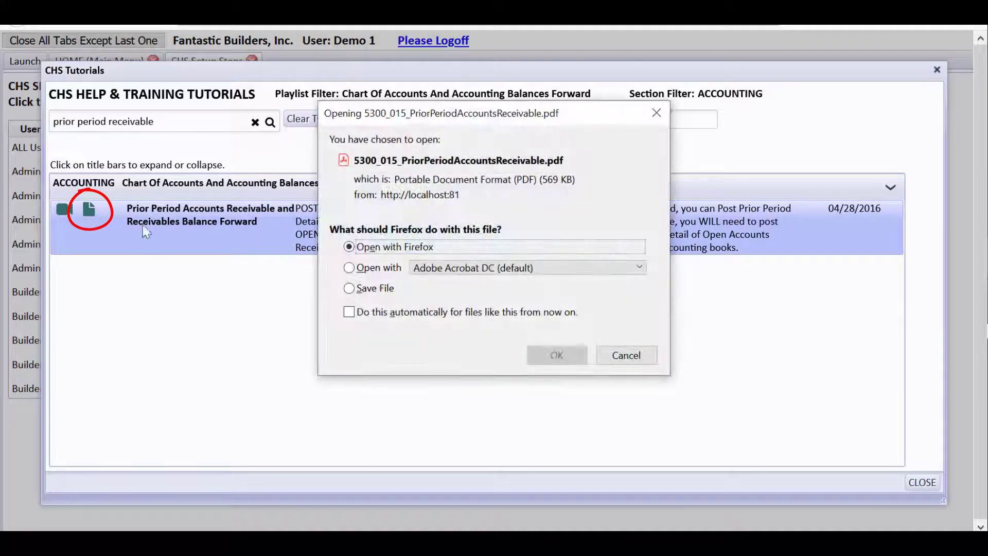
pyautogui.click(349, 268)
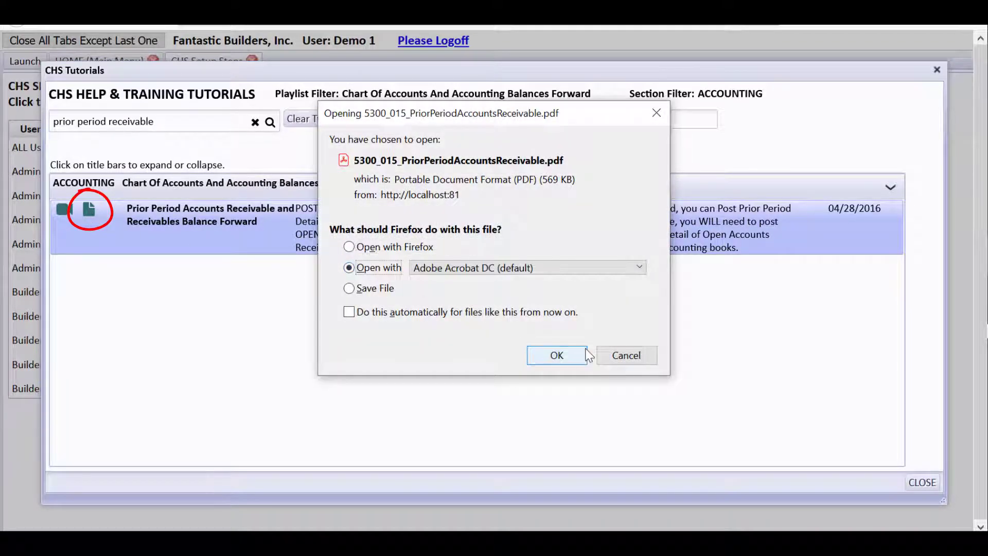
pyautogui.click(558, 355)
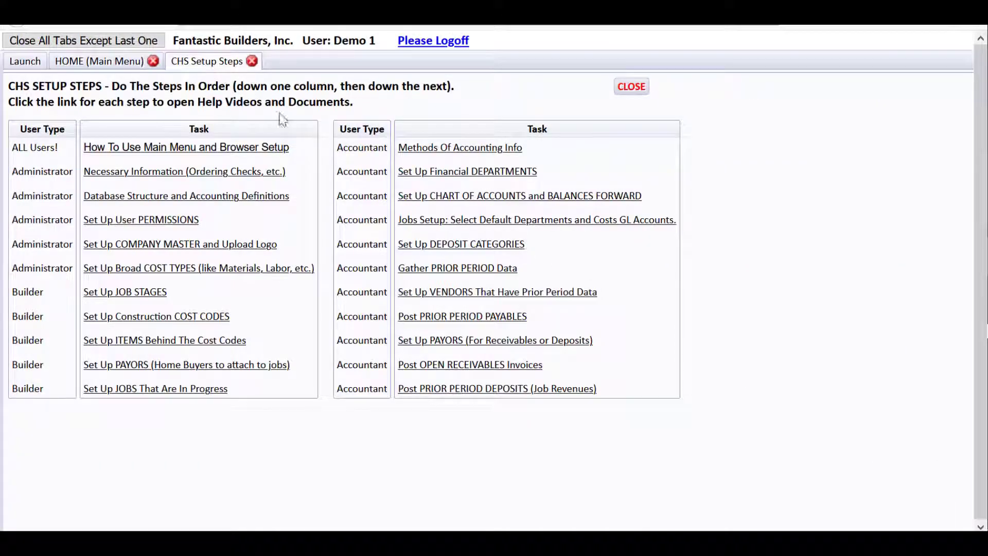
# Step: Return to the main menu, collapse the Setup & Help section and open the Chart Of Accounts
pyautogui.click(126, 62)
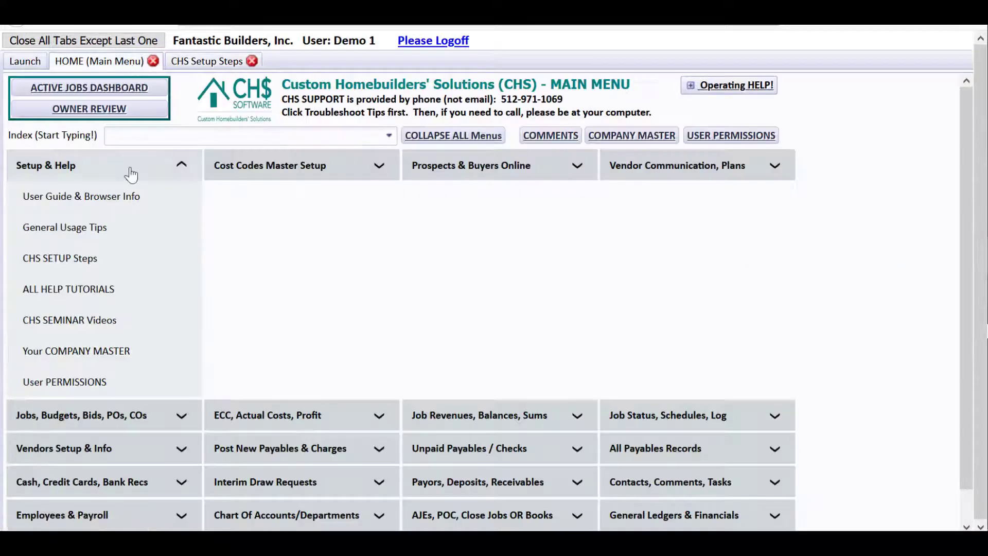
pyautogui.click(128, 172)
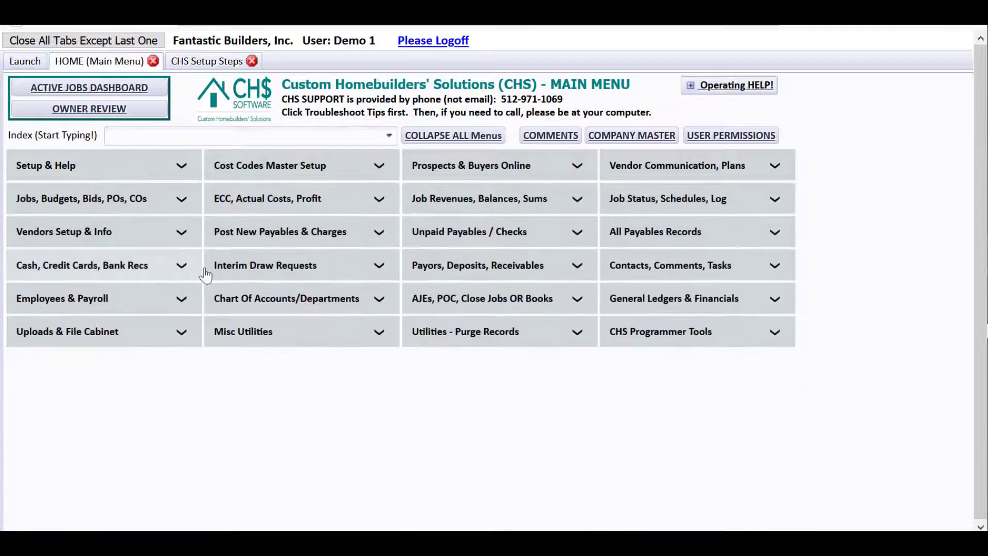
pyautogui.click(265, 300)
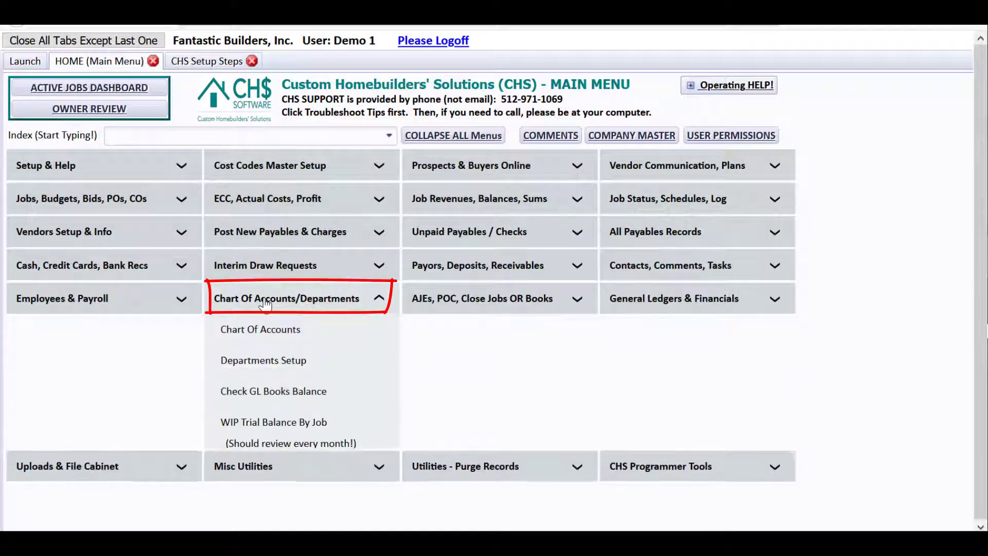
pyautogui.click(260, 330)
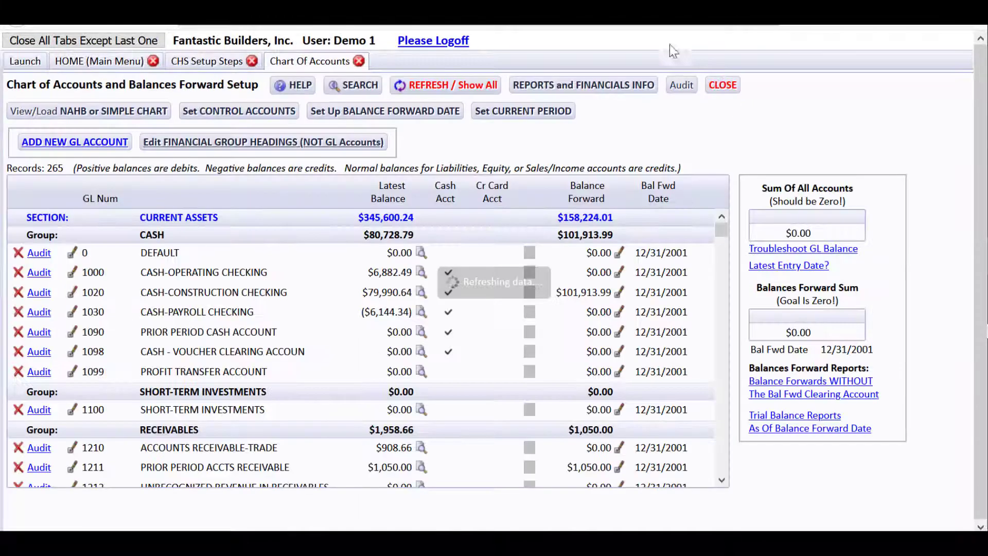
# Step: Check which control accounts are assigned to Accounts Receivable and Prior Period Accounts Receivable, and close the control accounts window
pyautogui.click(282, 118)
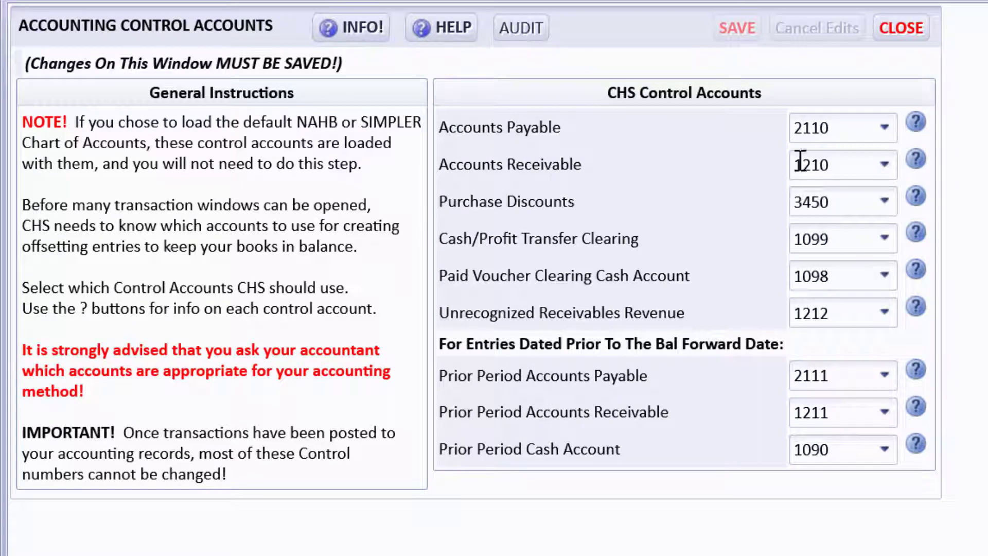
pyautogui.click(883, 164)
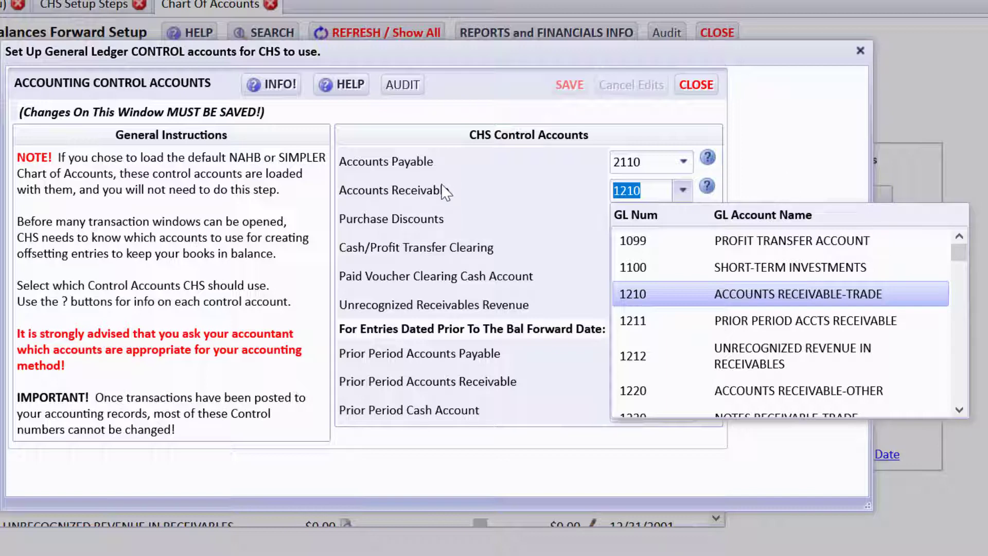
pyautogui.click(762, 174)
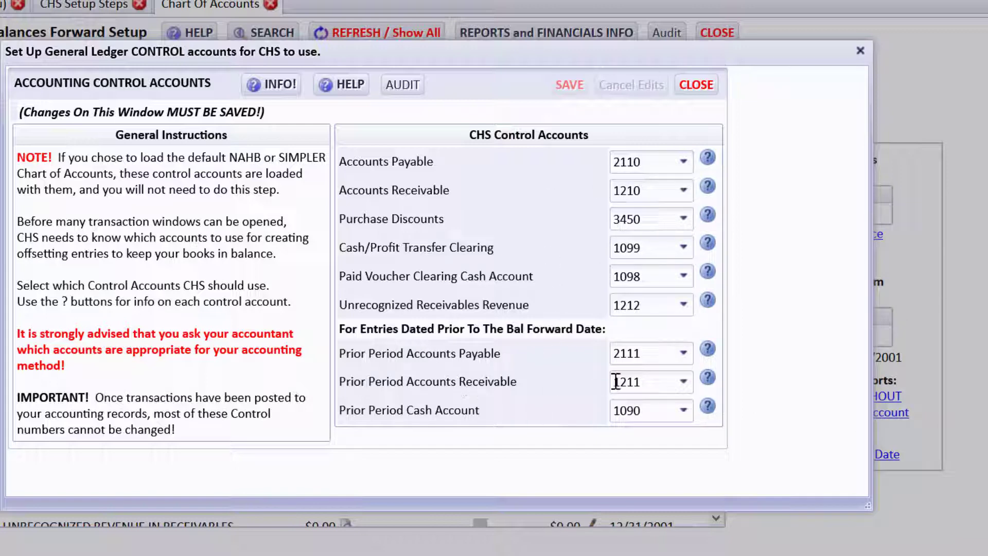
pyautogui.click(683, 383)
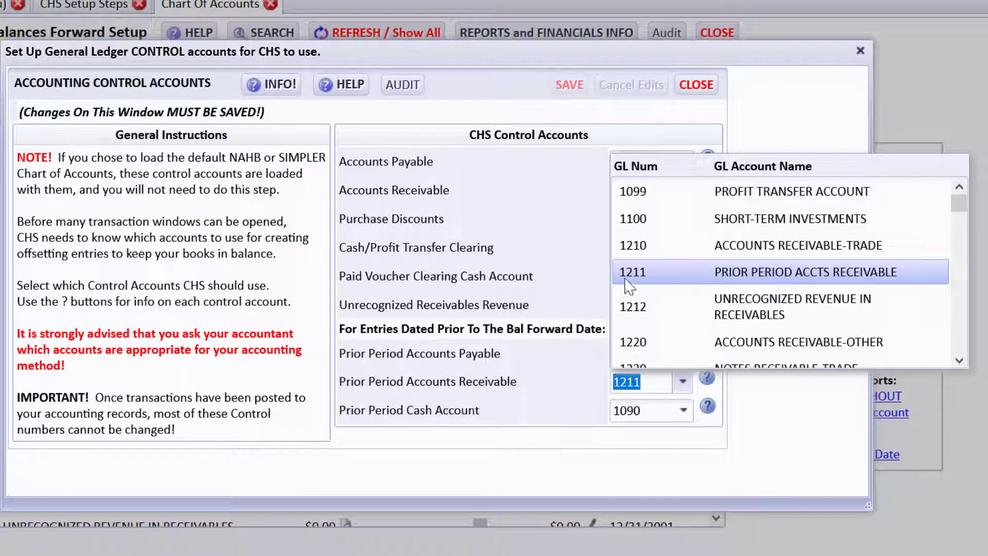
pyautogui.click(769, 112)
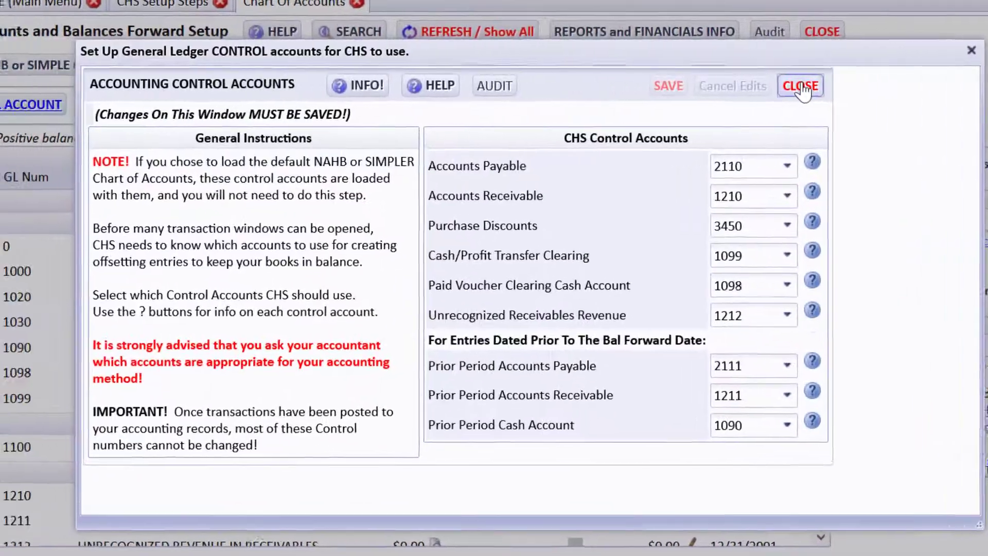
pyautogui.click(697, 85)
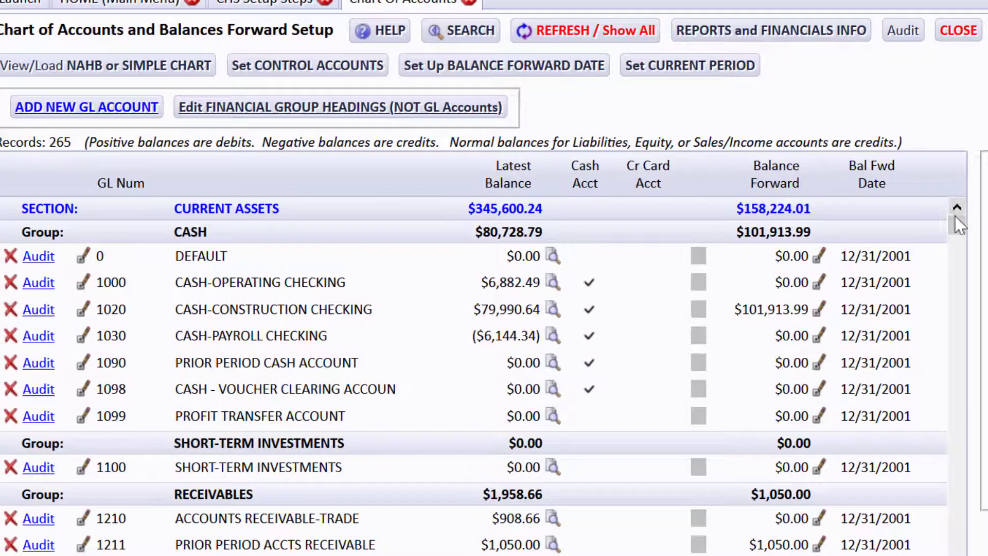
# Step: Try to edit the balance forward of the ACCOUNTS RECEIVABLE-TRADE account, GL 1210
pyautogui.scroll(-3, 957, 229)
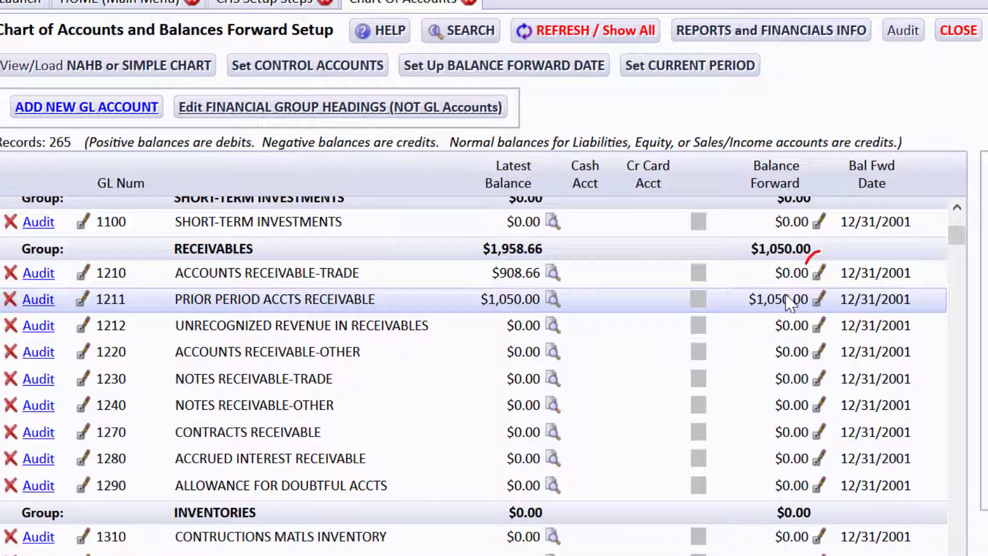
pyautogui.click(819, 271)
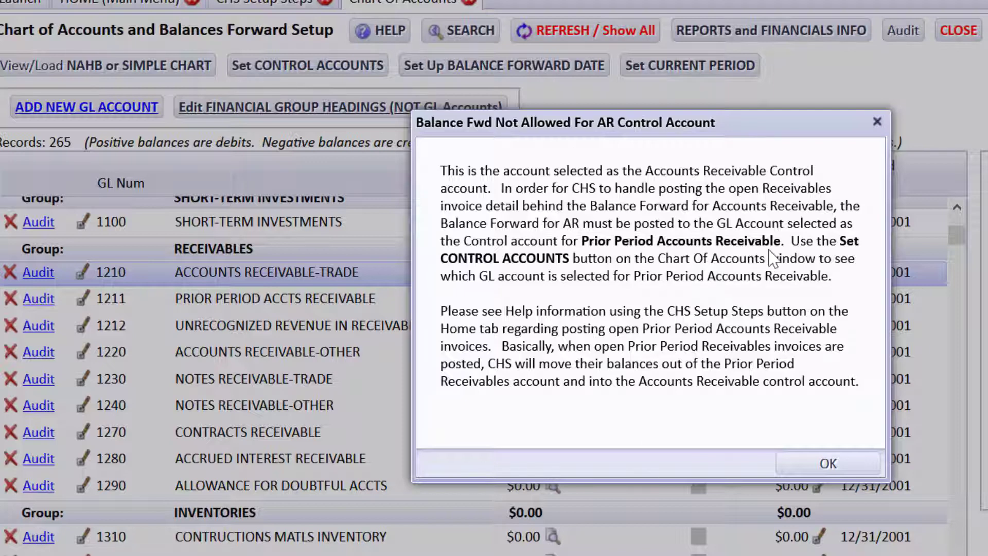
pyautogui.click(803, 466)
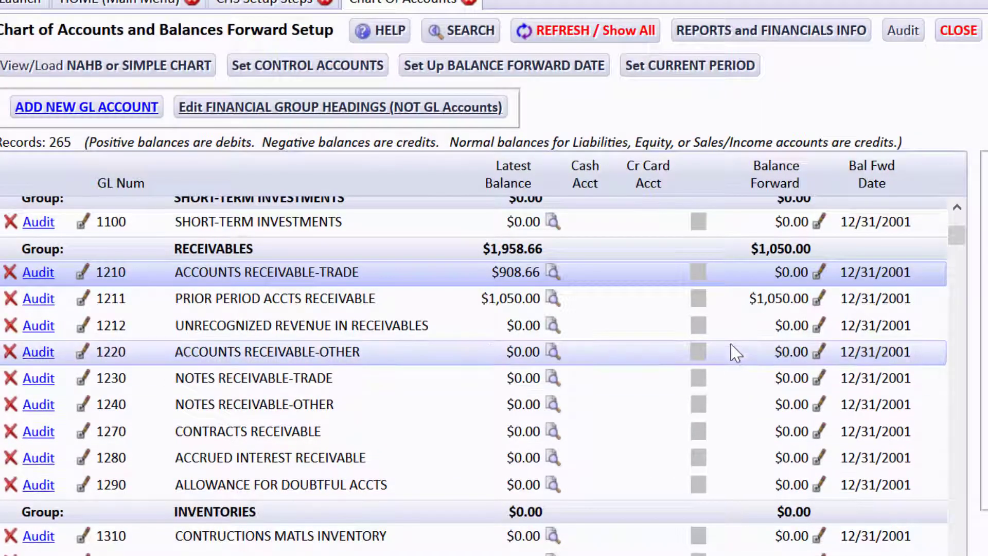
# Step: Examine the balances forward of GL account 1211 and its form for adding a record, closing the form without submitting
pyautogui.click(820, 299)
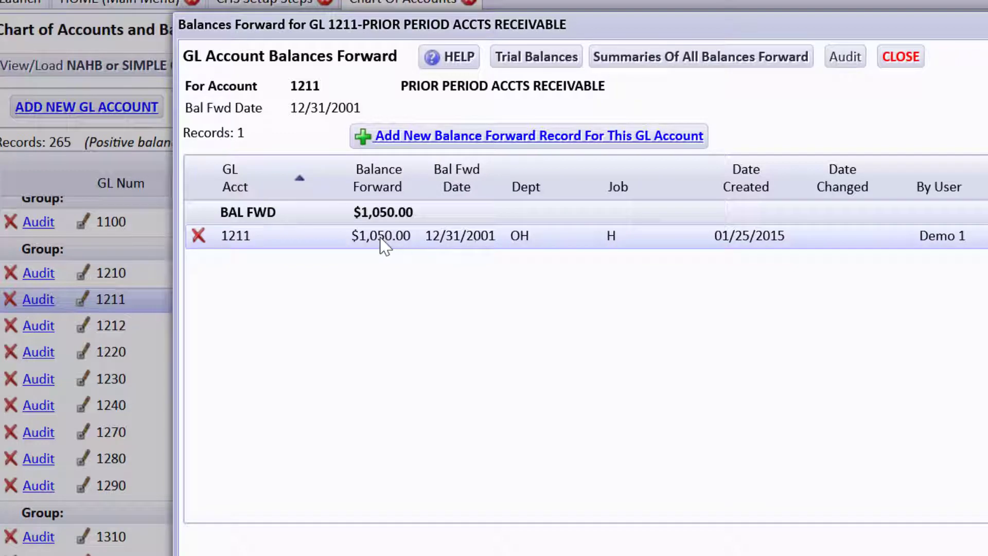
pyautogui.click(409, 143)
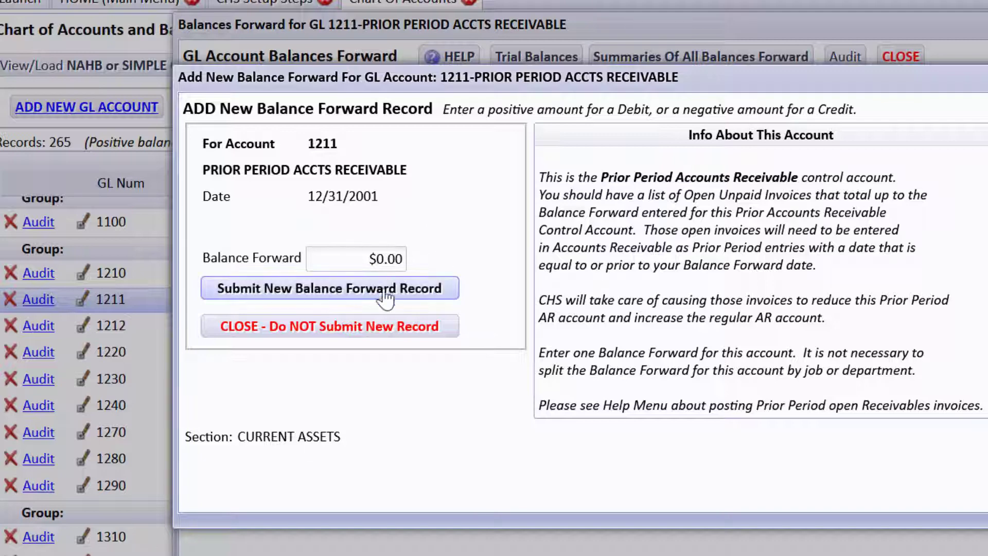
pyautogui.click(393, 327)
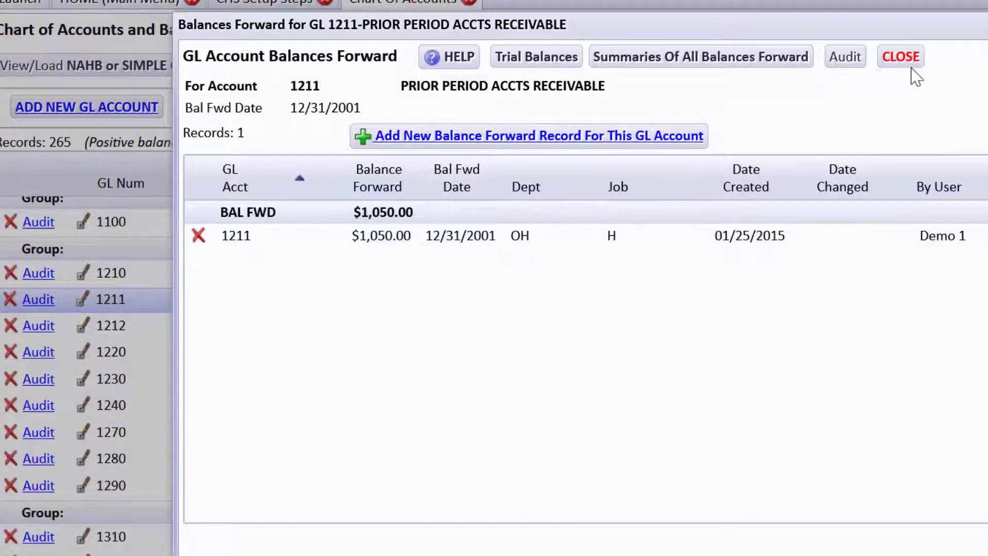
# Step: Close the balances forward window, return to the main menu and open Accounts Receivable under Payors, Deposits, Receivables
pyautogui.click(901, 58)
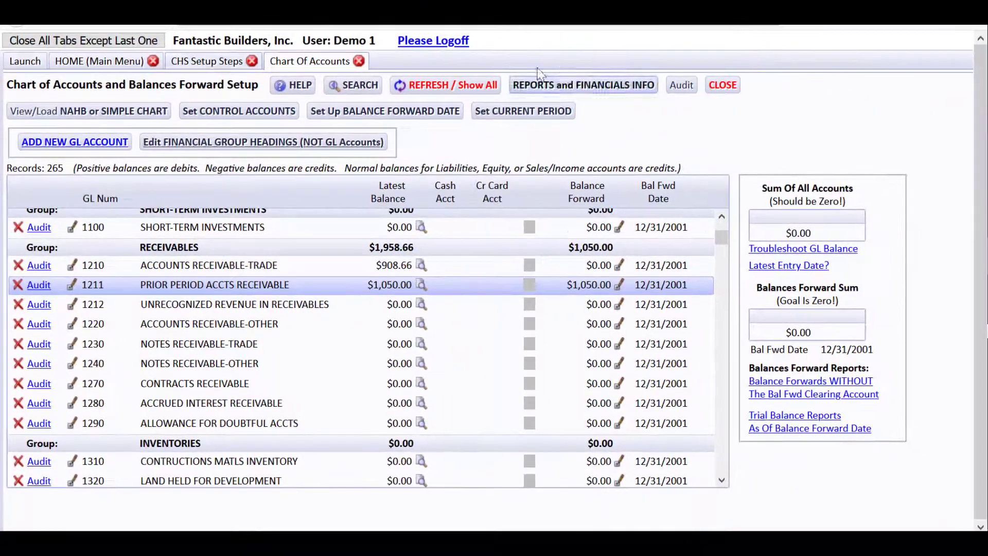
pyautogui.click(98, 61)
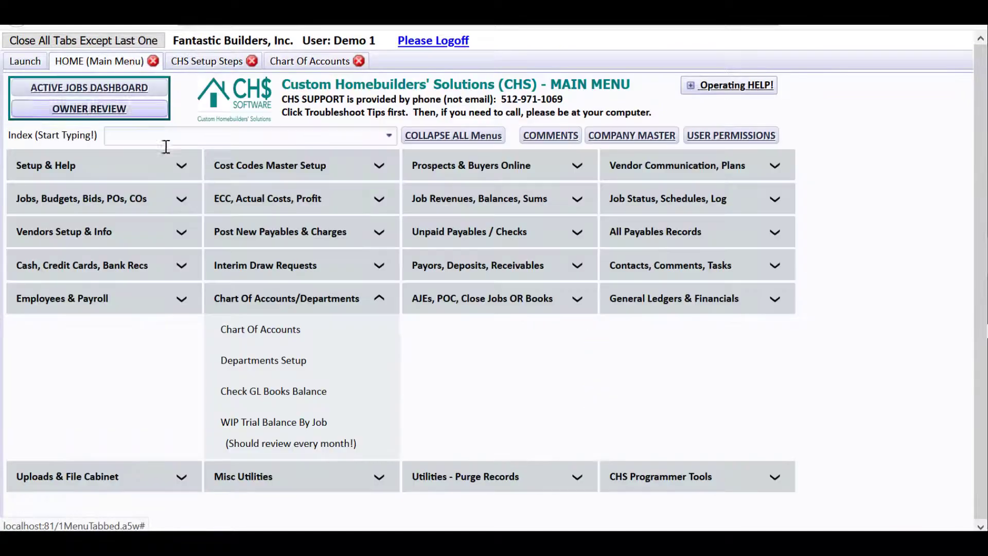
pyautogui.click(288, 299)
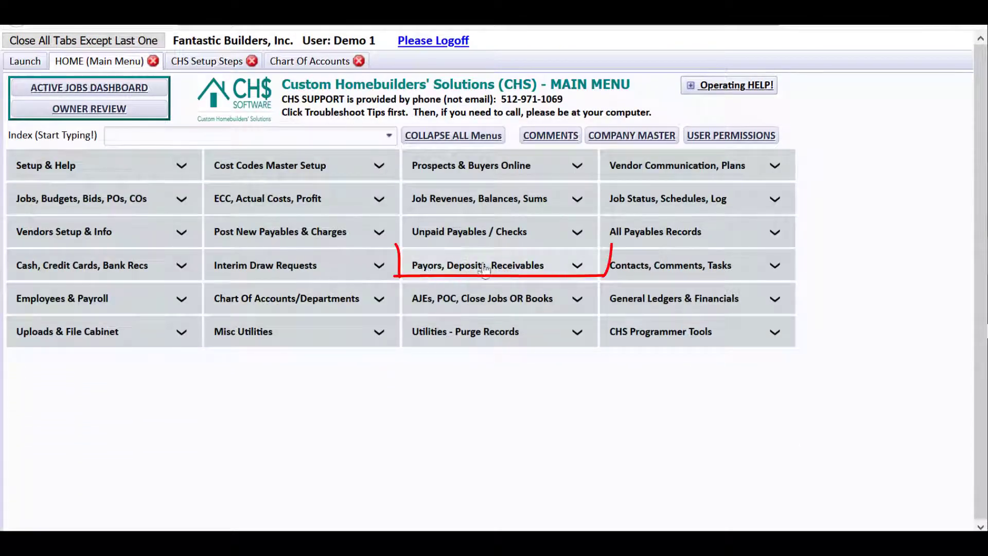
pyautogui.click(502, 266)
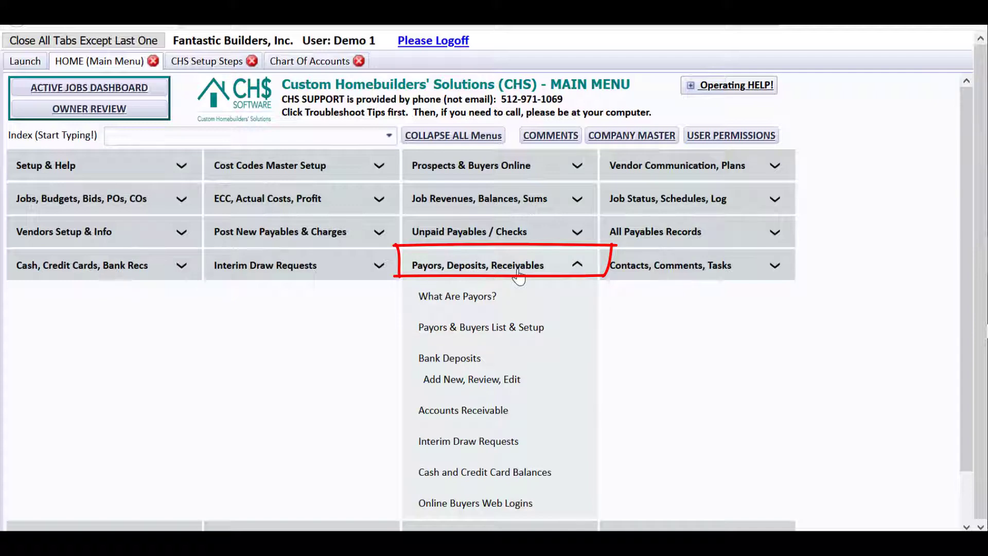
pyautogui.click(449, 412)
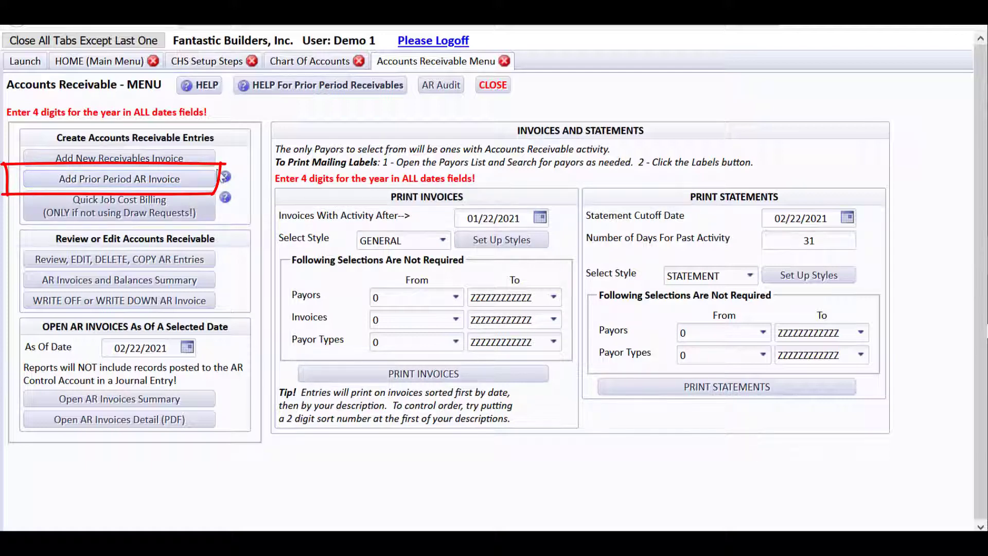
# Step: Start a prior period AR invoice and select the individual payor linked to job TEST1
pyautogui.click(157, 180)
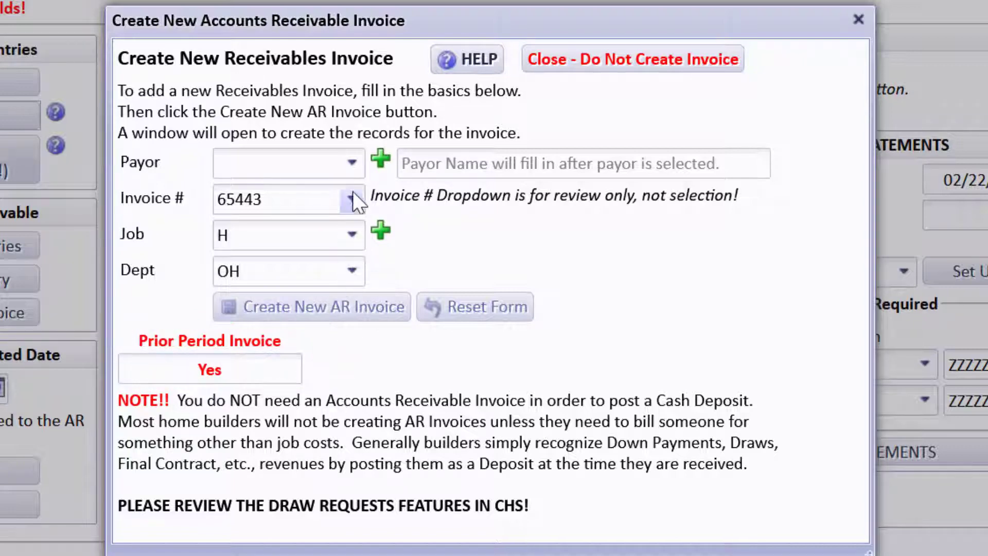
pyautogui.click(345, 162)
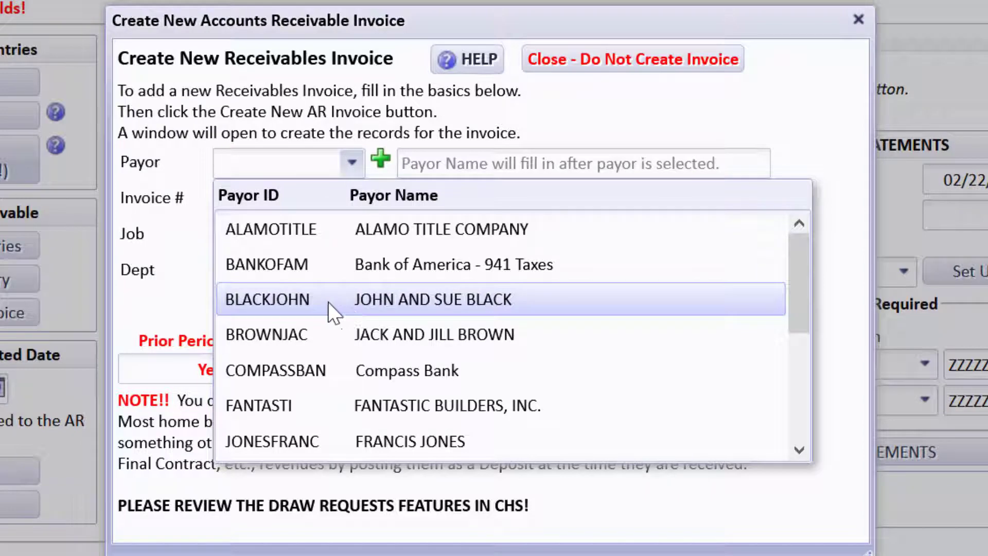
pyautogui.click(294, 301)
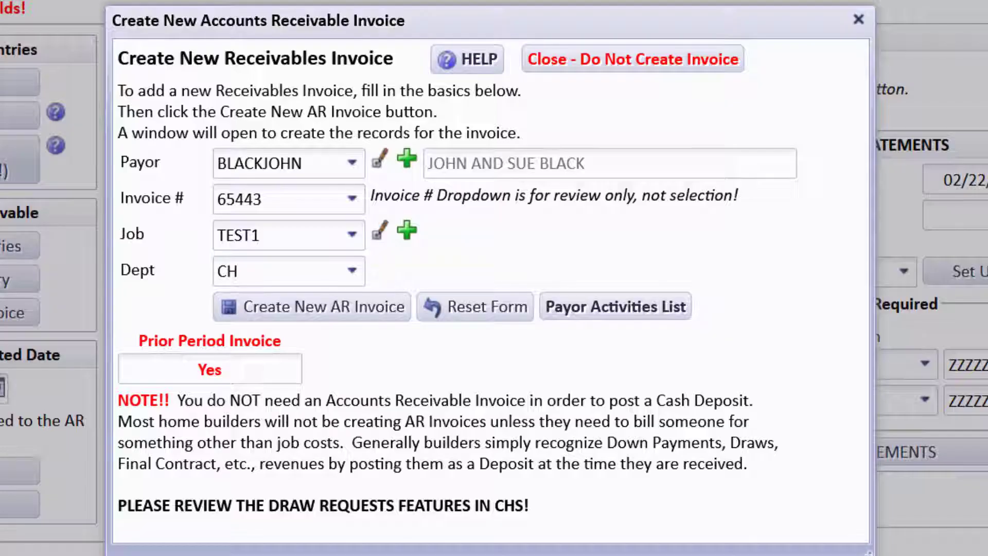
# Step: Check the setup of job TEST1 from the invoice form, and set the invoice's department to REM
pyautogui.click(379, 233)
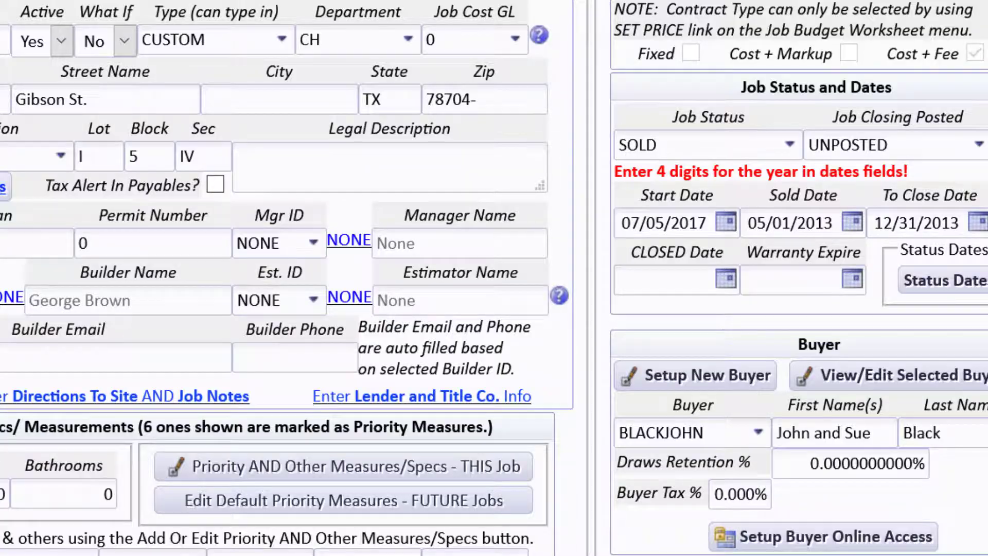
pyautogui.hotkey('ctrl', 'w')
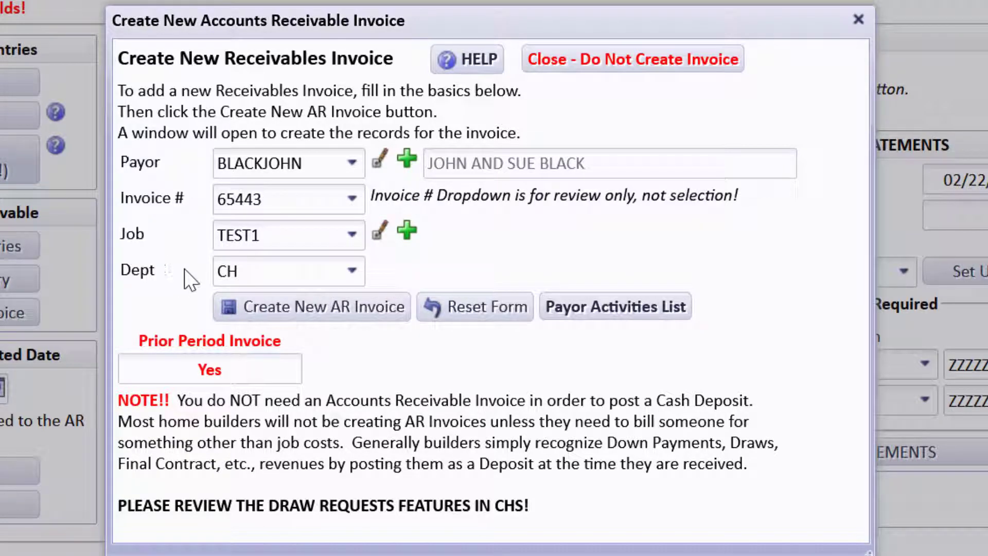
pyautogui.click(347, 275)
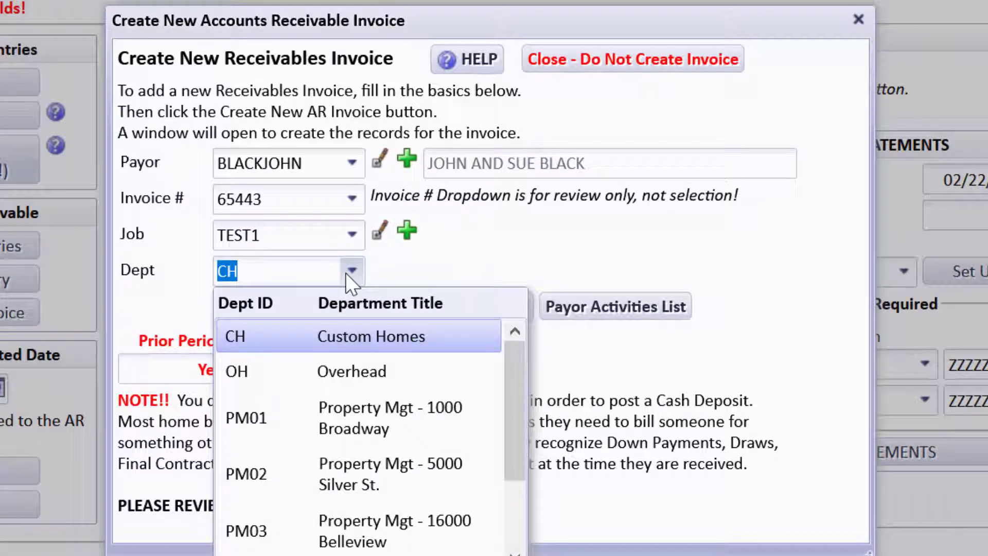
pyautogui.moveTo(506, 399); pyautogui.dragTo(507, 465)
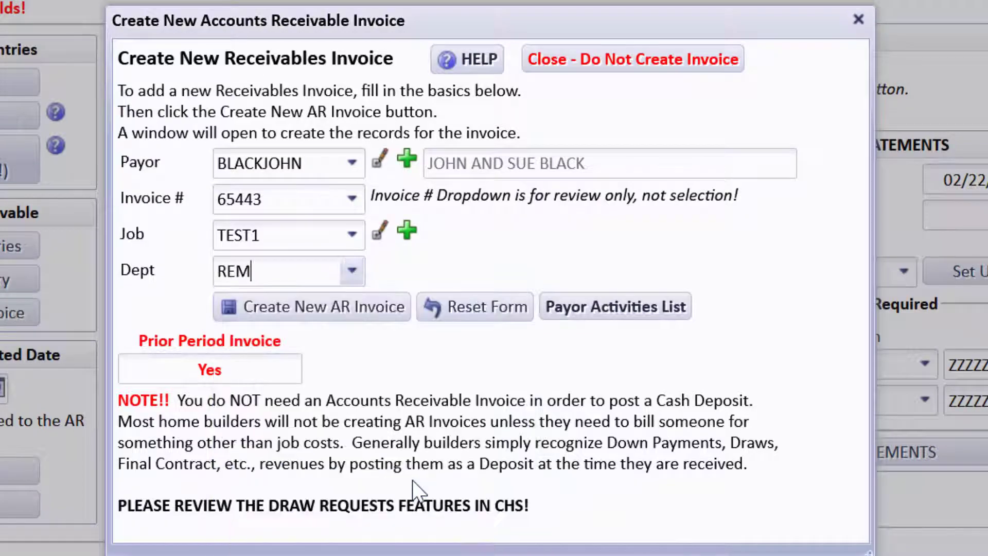
pyautogui.click(413, 480)
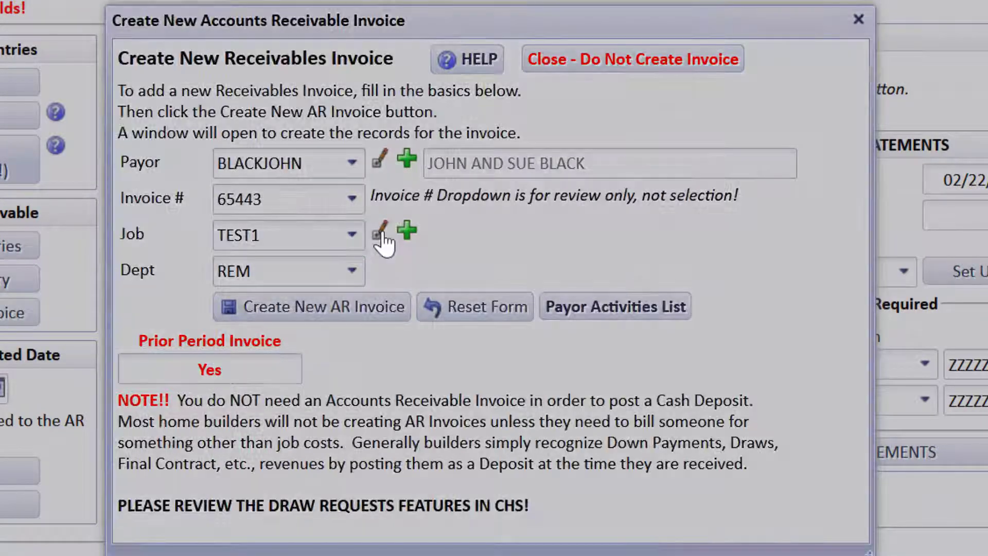
# Step: Change the type of job TEST1 to REMODEL, save the job and close its setup
pyautogui.click(381, 236)
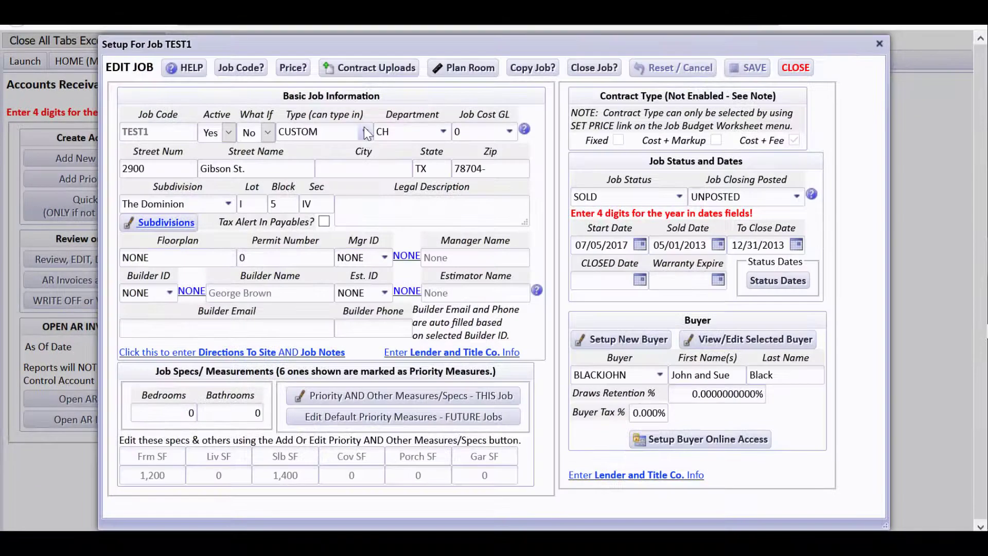
pyautogui.click(364, 130)
pyautogui.click(333, 168)
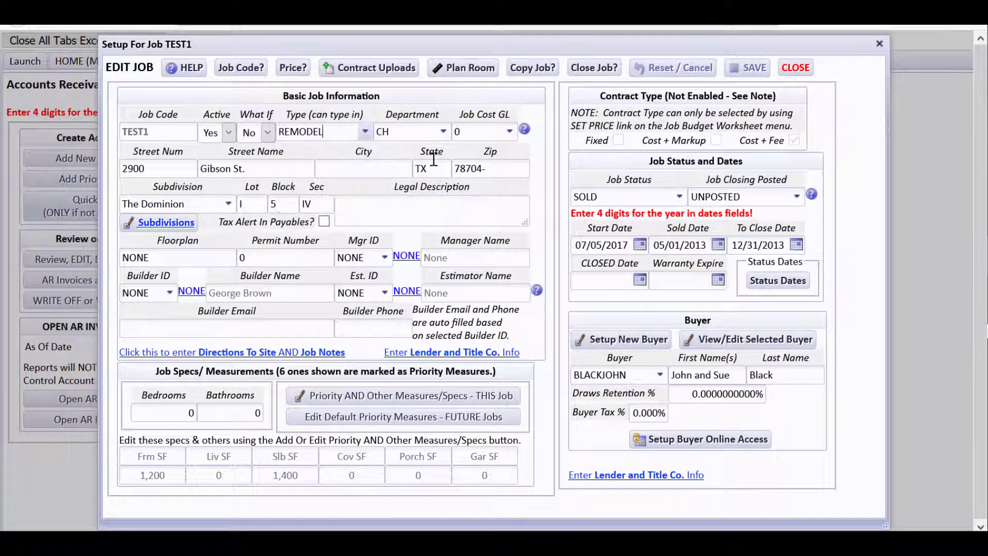
pyautogui.click(756, 69)
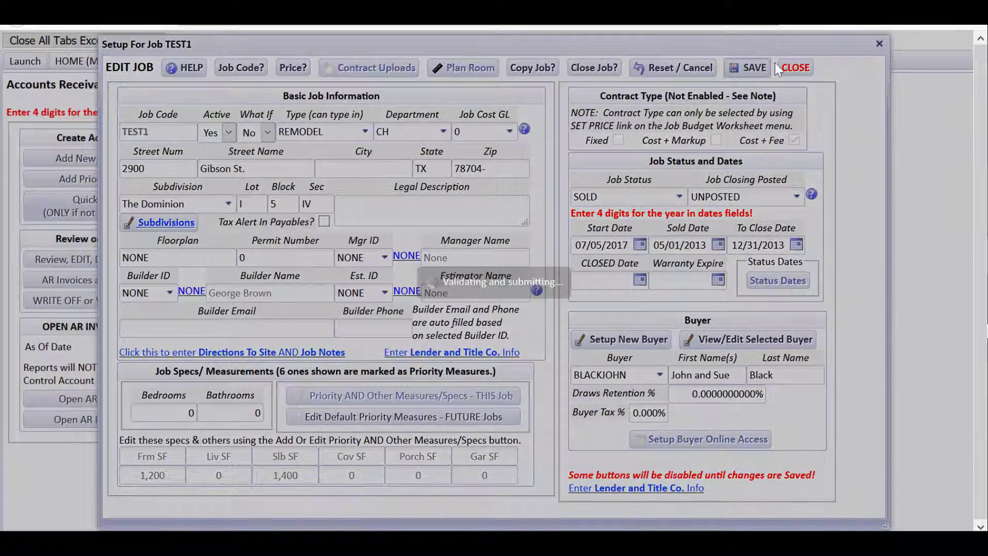
pyautogui.click(792, 69)
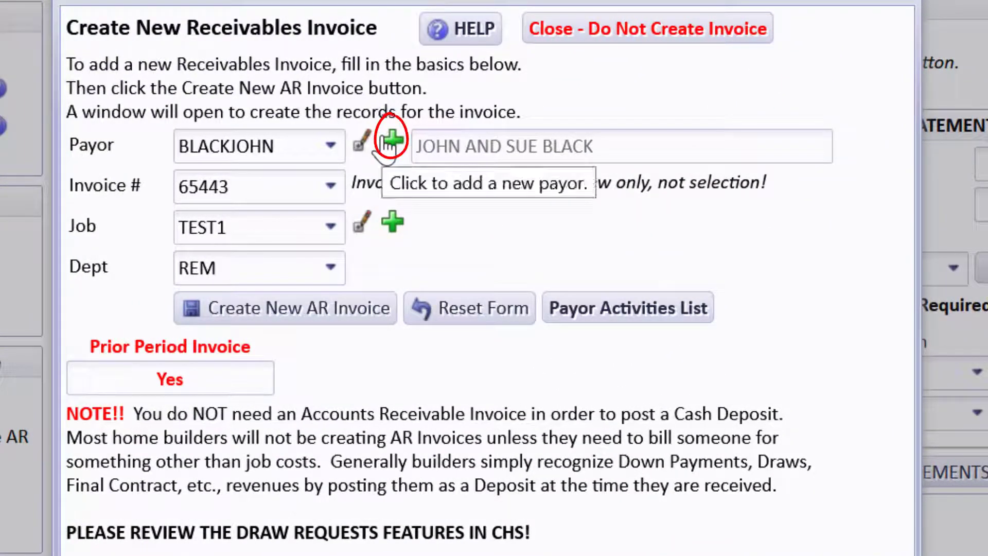
# Step: Try to add a new payor, and create the AR invoice with the payor already selected
pyautogui.click(389, 142)
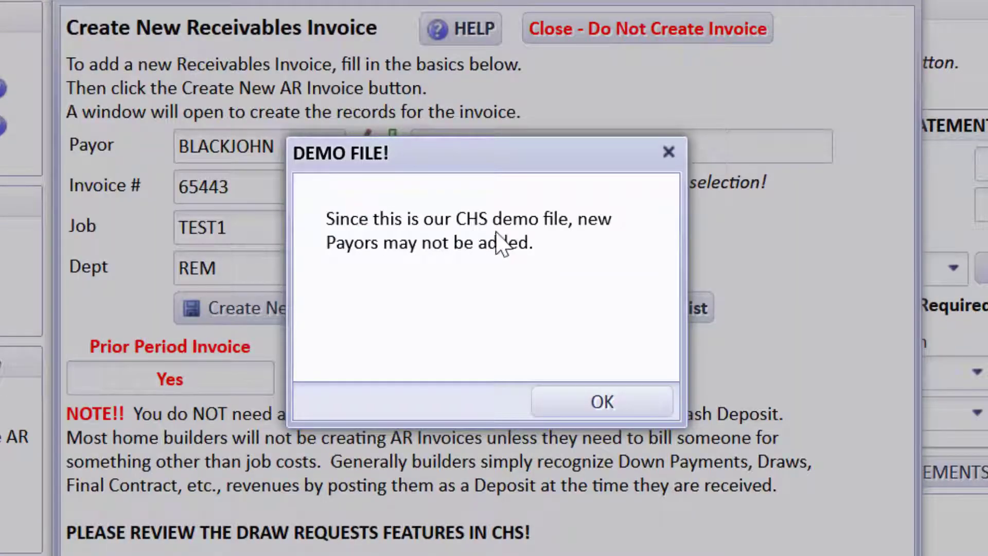
pyautogui.click(588, 396)
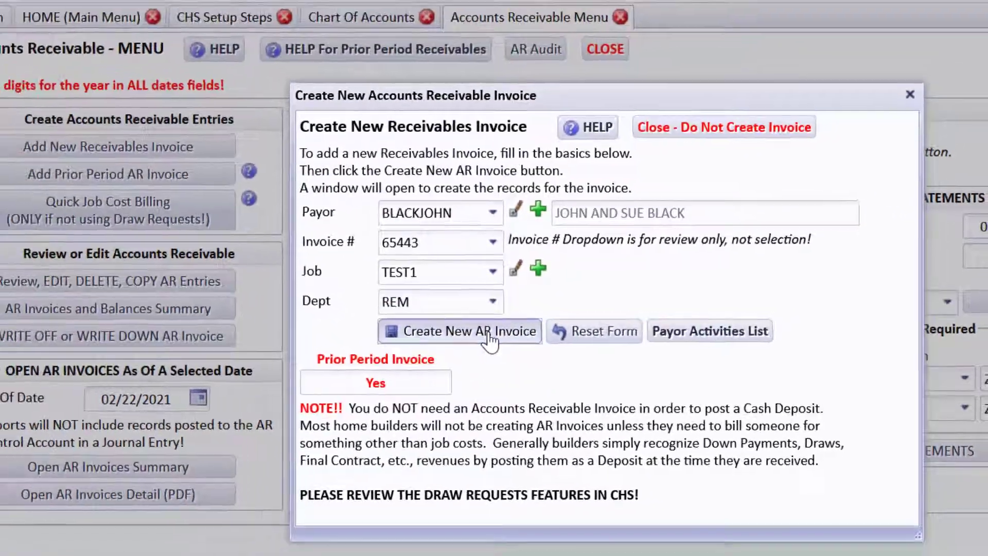
pyautogui.click(325, 315)
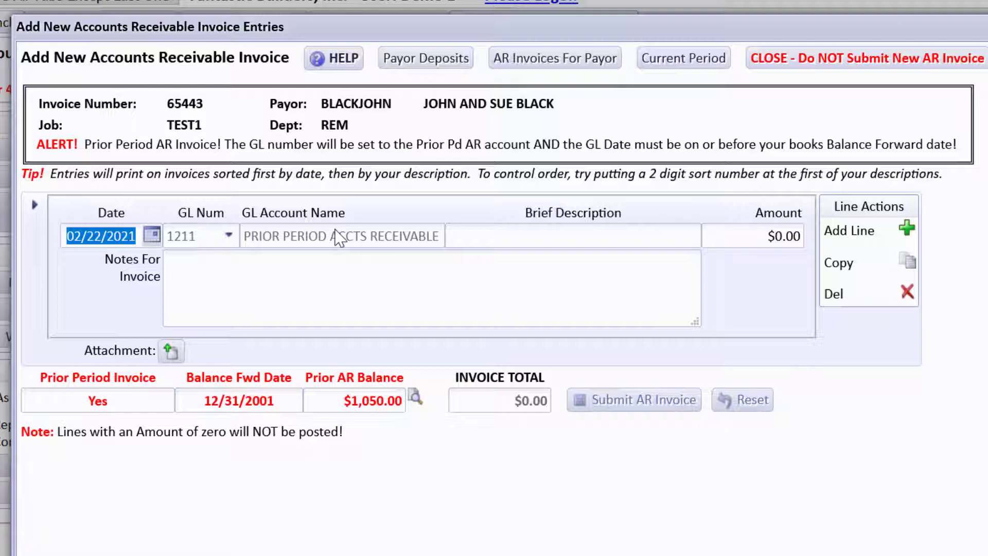
# Step: Enter "Invoice for work on Nov 2001" as the invoice line's brief description and $1,050.00 as its amount
pyautogui.click(503, 231)
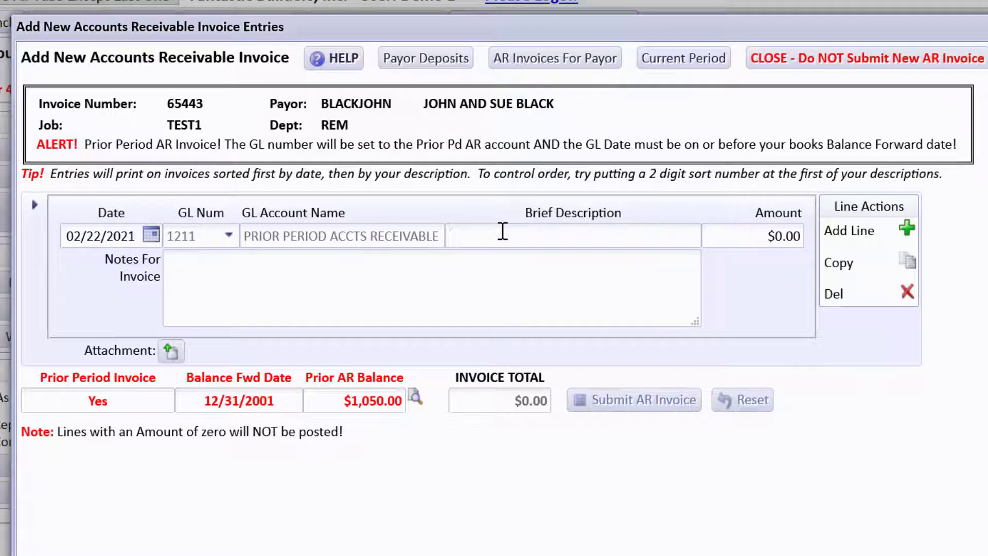
pyautogui.write('Invoice for wo')
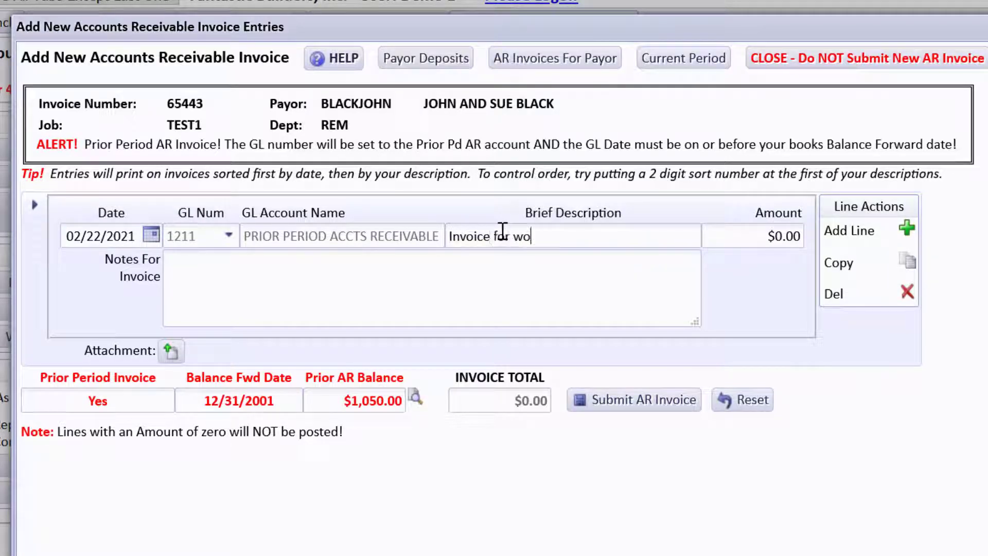
pyautogui.write('rk on Nov 2001')
pyautogui.press('Tab')
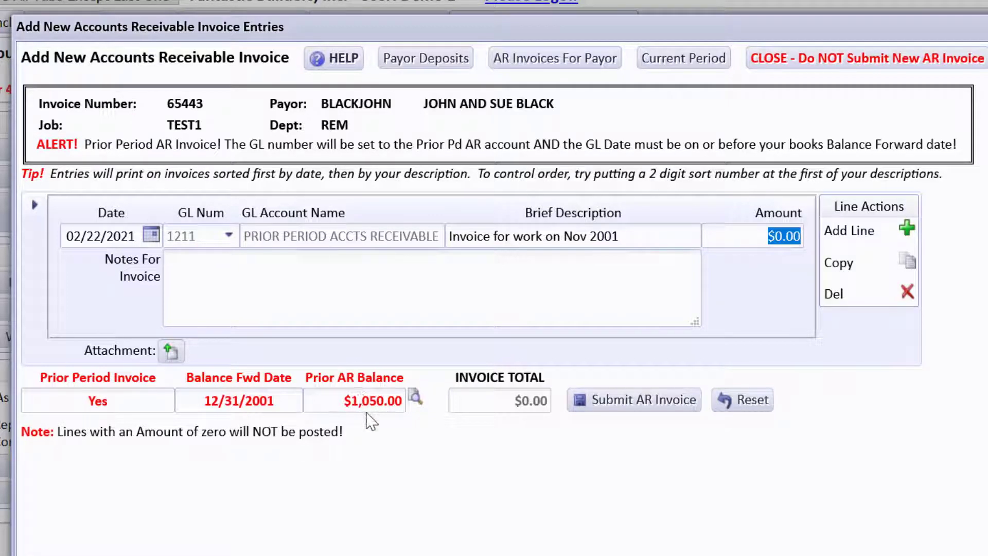
pyautogui.write('1')
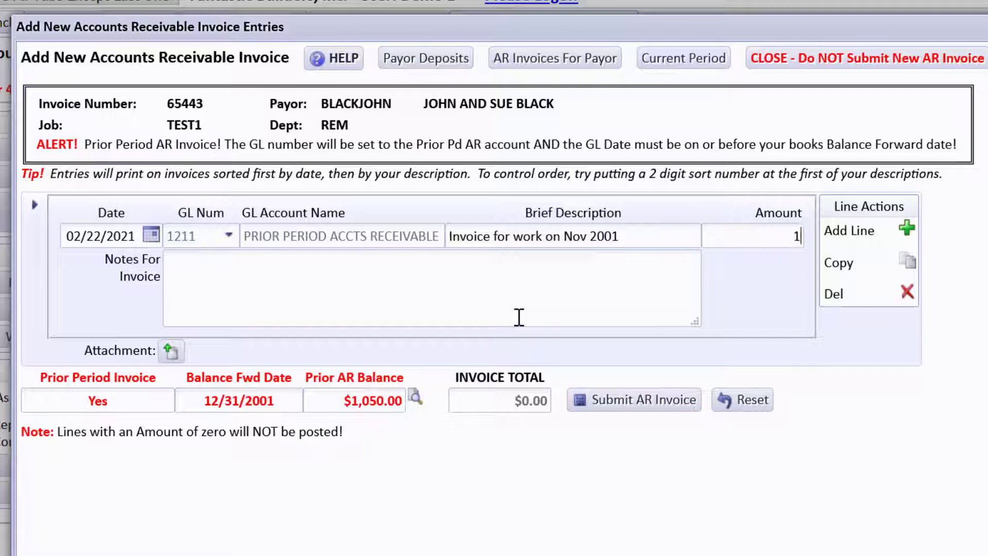
pyautogui.write(',050')
pyautogui.press('Tab')
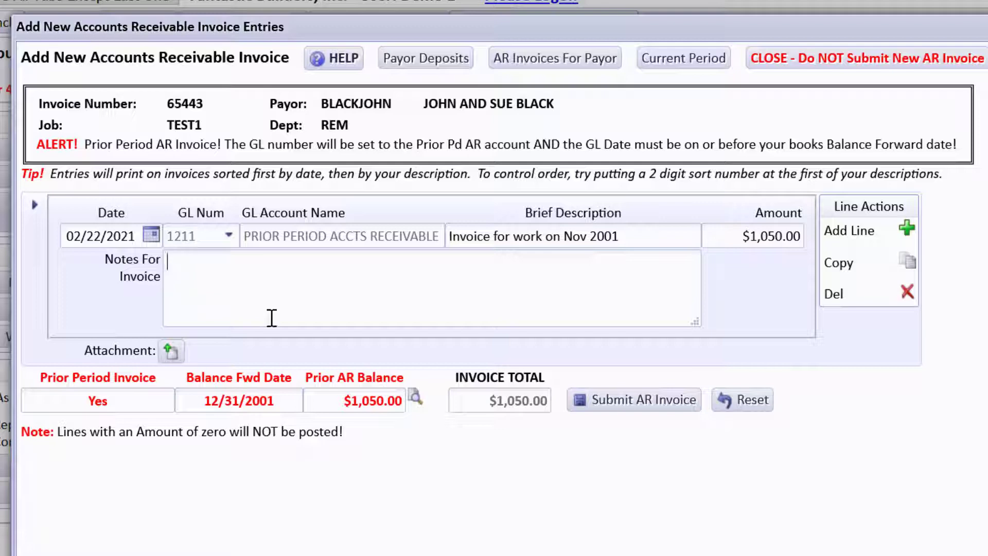
# Step: Enter invoice notes stating that remodeling work was done for the job for the named customers in Nov 2001
pyautogui.write('remodeling work done for job and Sue and John Black in Nov 2001')
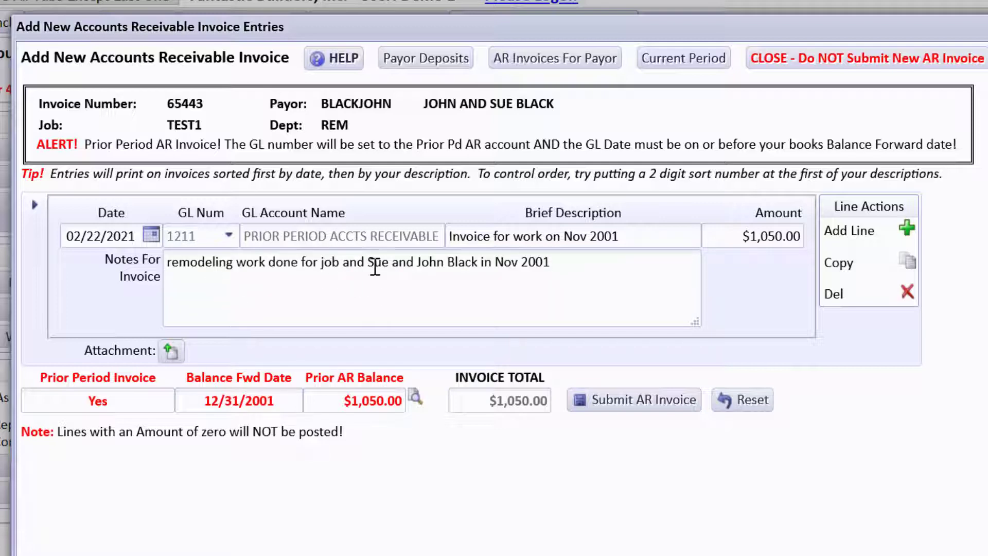
pyautogui.click(342, 262)
pyautogui.moveTo(351, 263); pyautogui.dragTo(366, 262)
pyautogui.write('for')
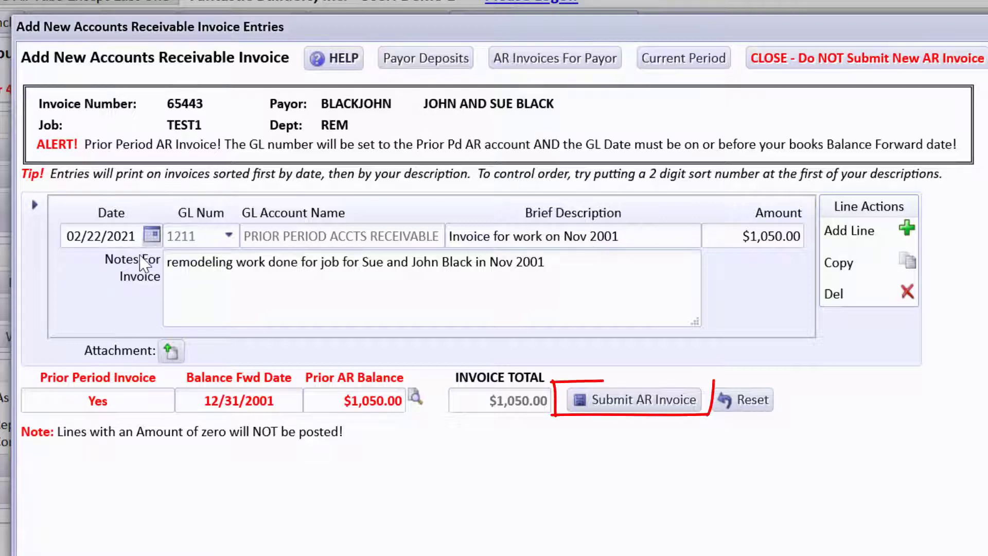
# Step: Try to submit the AR invoice and examine the validation error on its date field
pyautogui.click(599, 404)
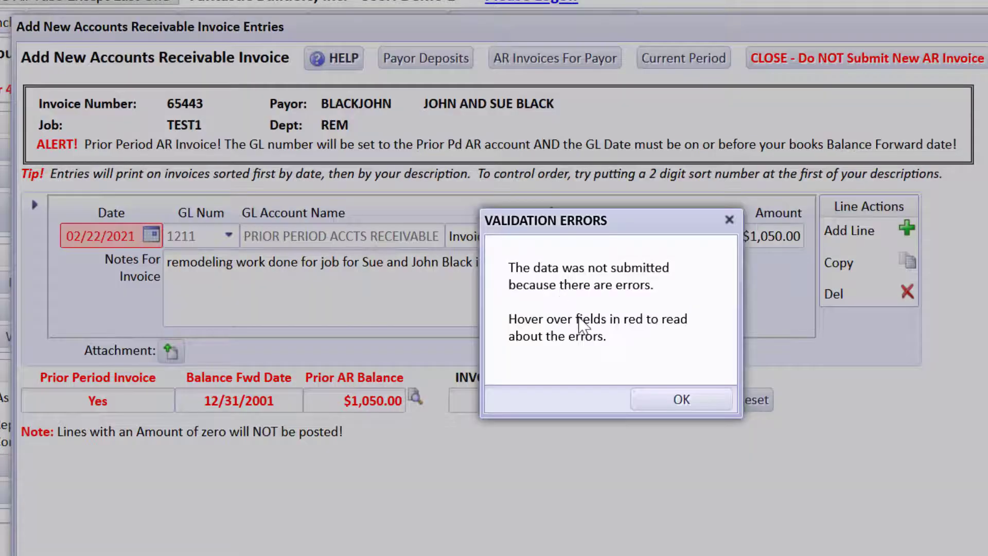
pyautogui.click(653, 407)
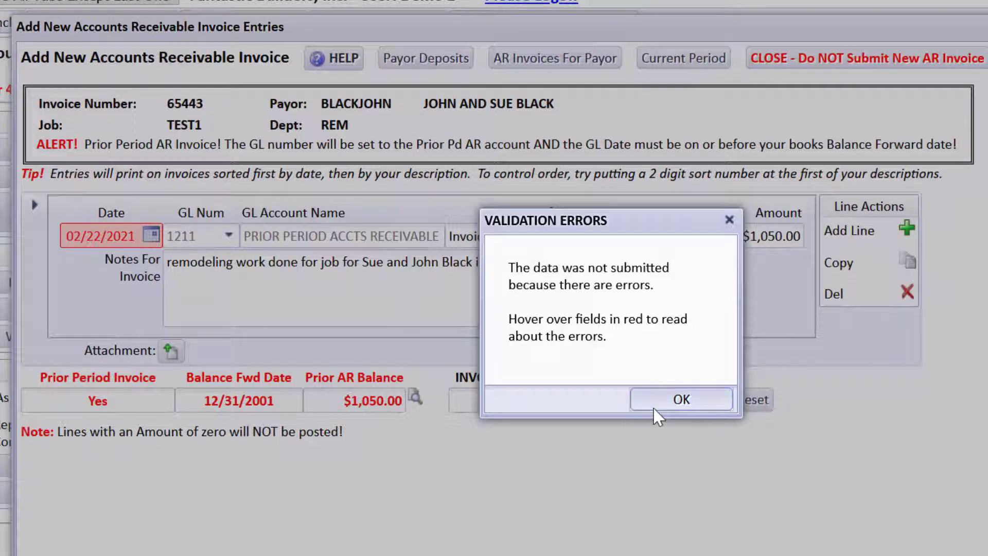
pyautogui.moveTo(96, 242)
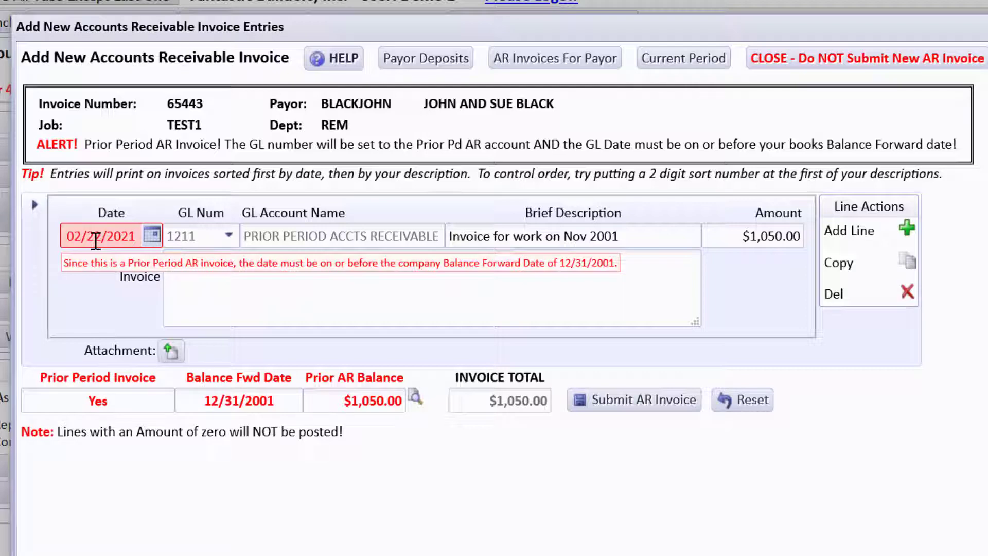
# Step: Set the invoice line's date to 11/15/2001, submit the AR invoice and close the posting notice
pyautogui.click(97, 239)
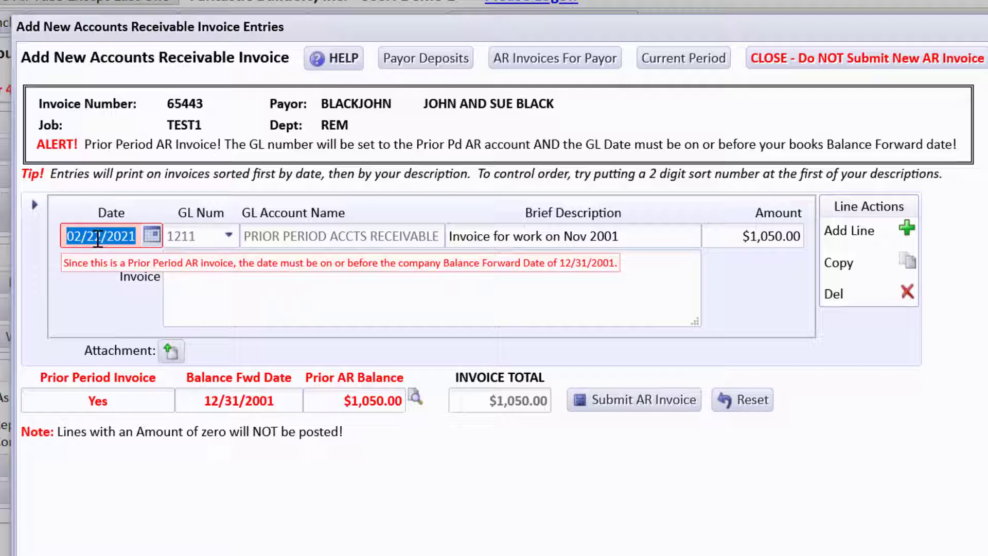
pyautogui.write('11/1')
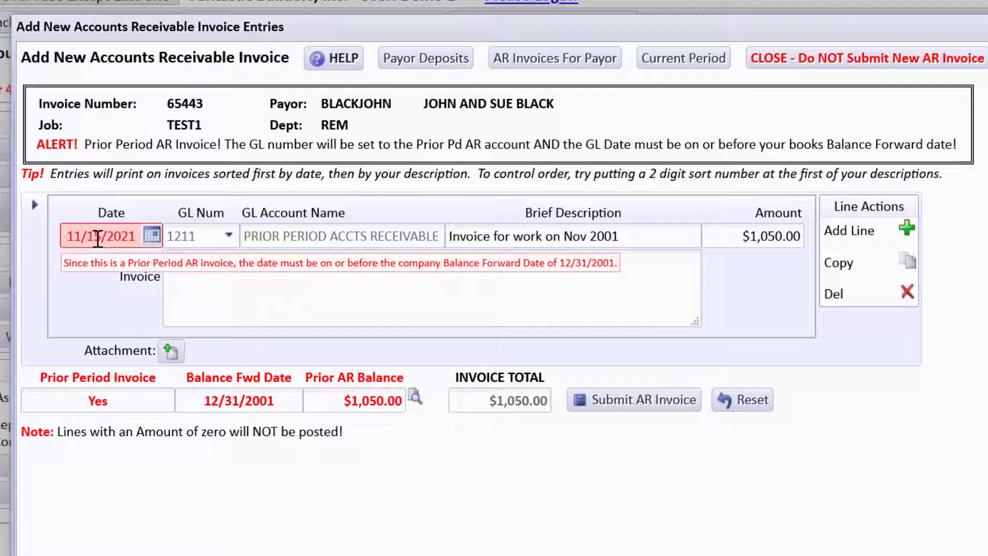
pyautogui.write('5/200')
pyautogui.press('Tab')
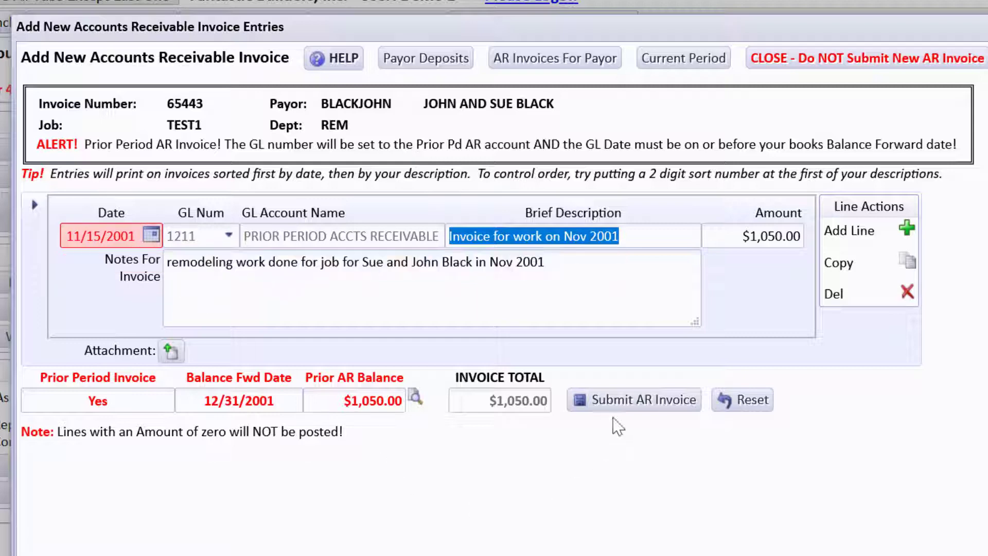
pyautogui.click(629, 402)
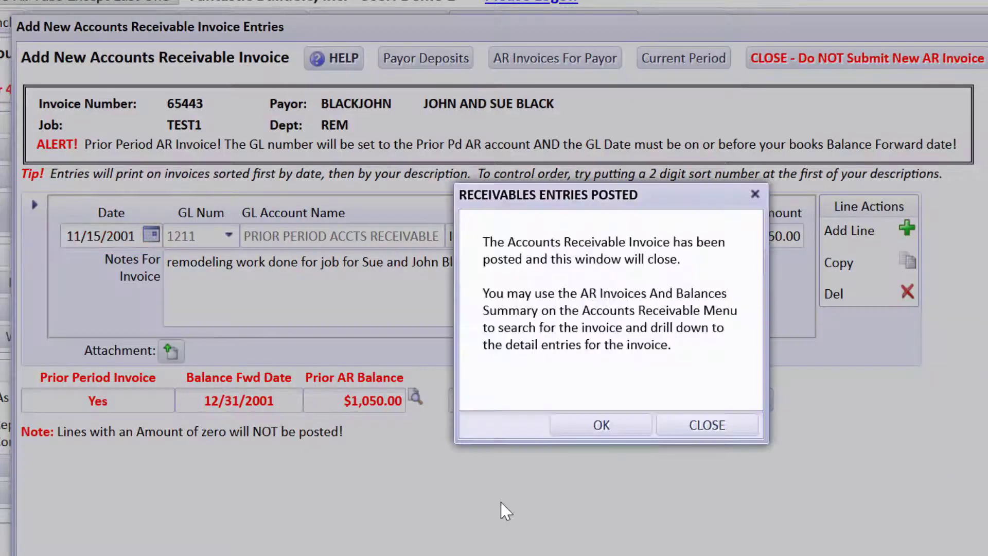
pyautogui.click(587, 430)
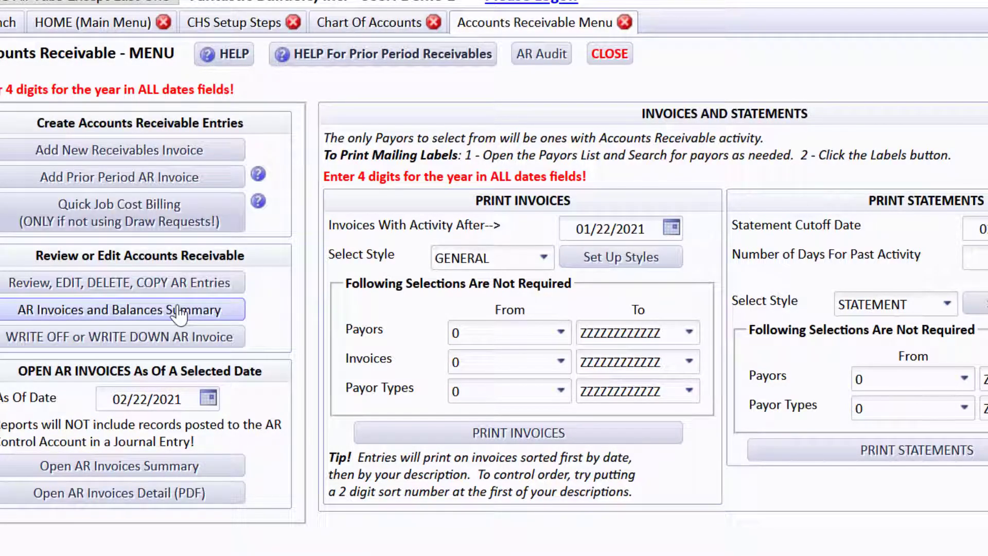
# Step: Review the journal entry of the $1,050.00 AR invoice dated 11/15/2001 in the receivables detail entries, then close the report and list
pyautogui.click(118, 284)
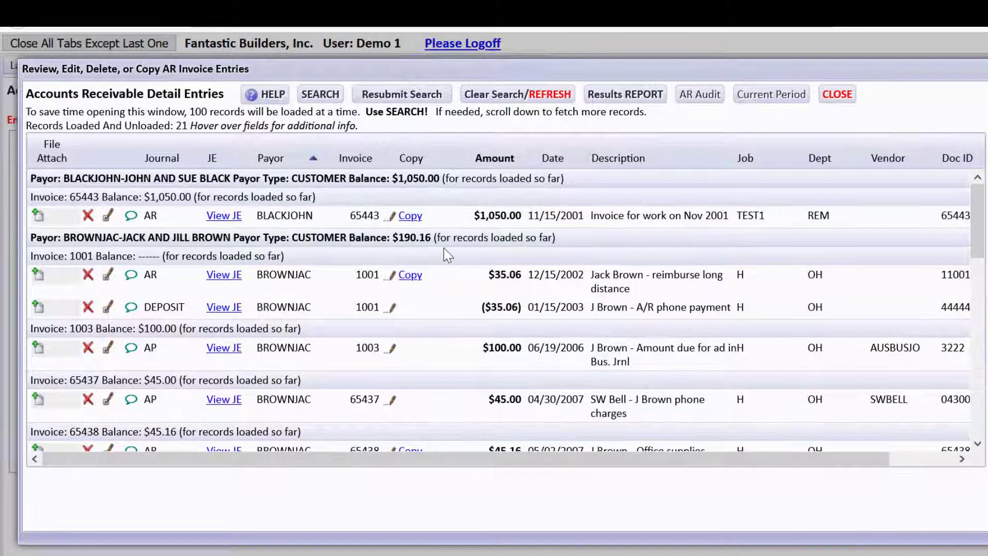
pyautogui.click(224, 216)
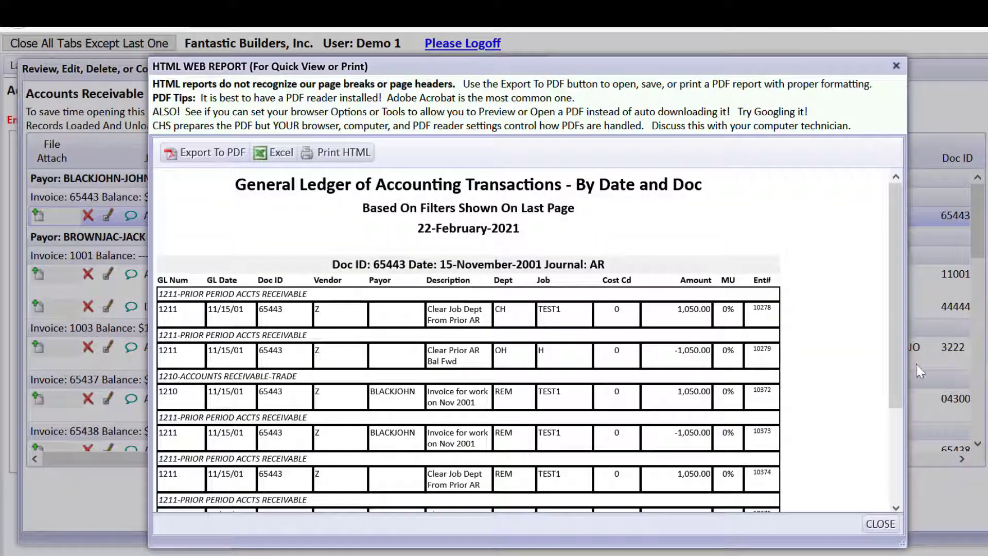
pyautogui.moveTo(900, 256); pyautogui.dragTo(906, 300)
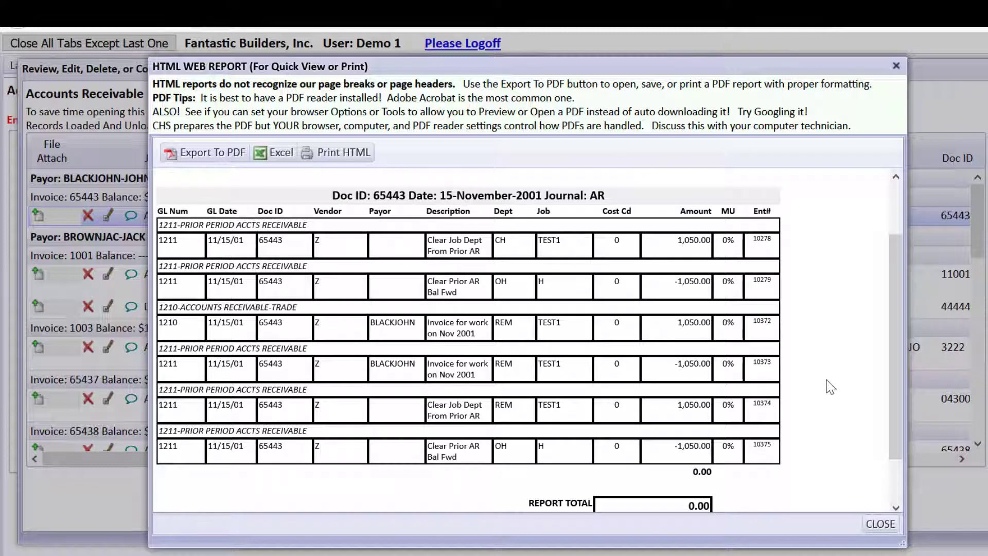
pyautogui.moveTo(891, 335); pyautogui.dragTo(878, 384)
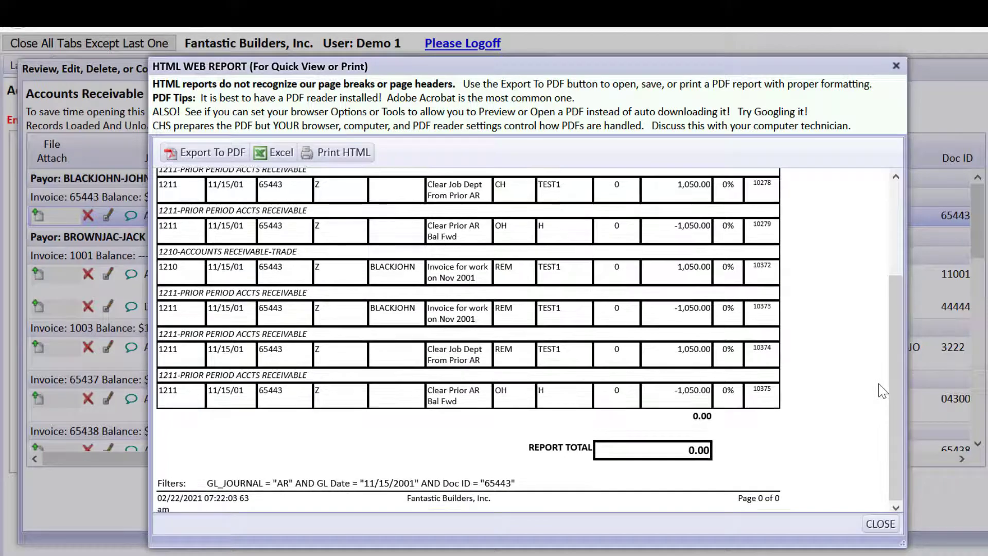
pyautogui.click(880, 524)
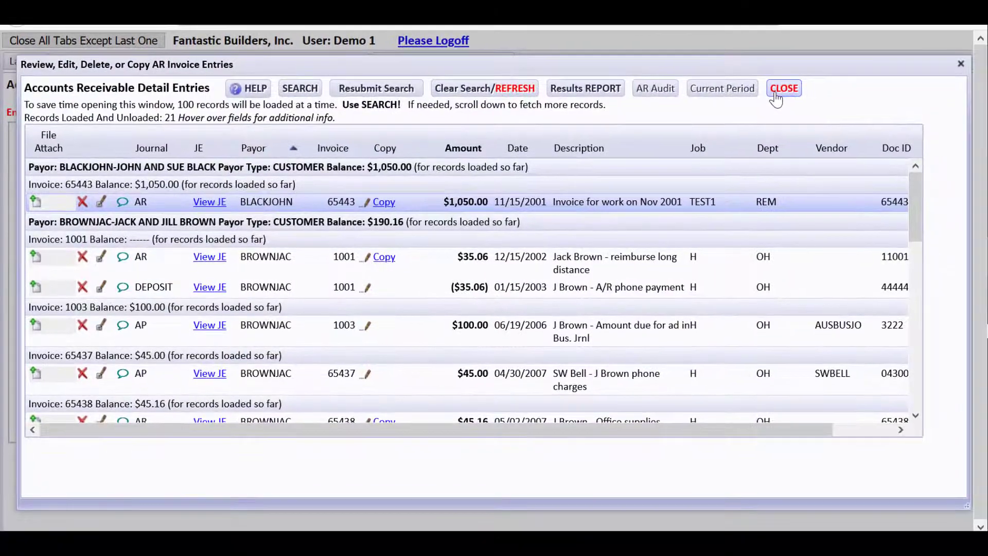
pyautogui.click(776, 94)
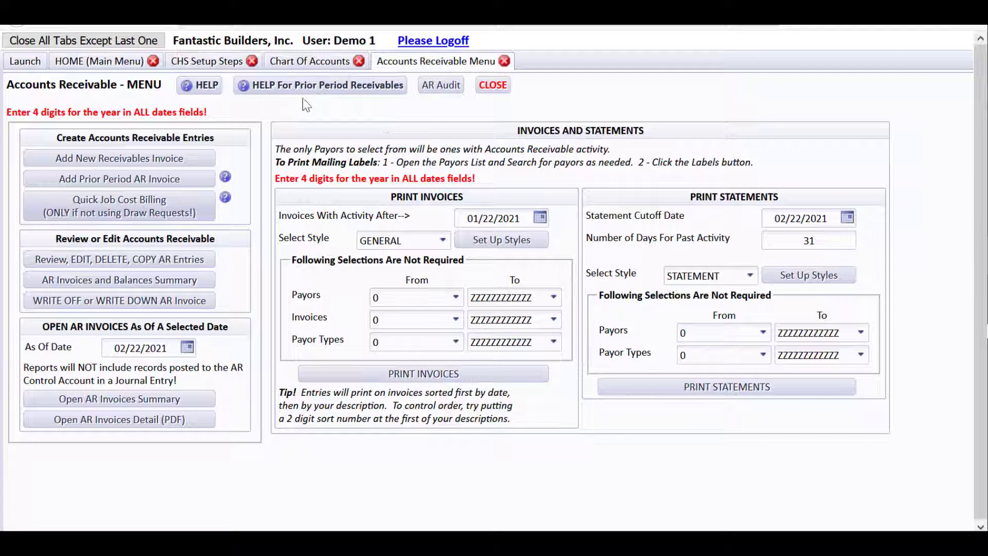
# Step: Refresh the Chart of Accounts balances and examine the ledger transactions and total of GL account 1211, then close the list
pyautogui.click(132, 63)
pyautogui.click(306, 63)
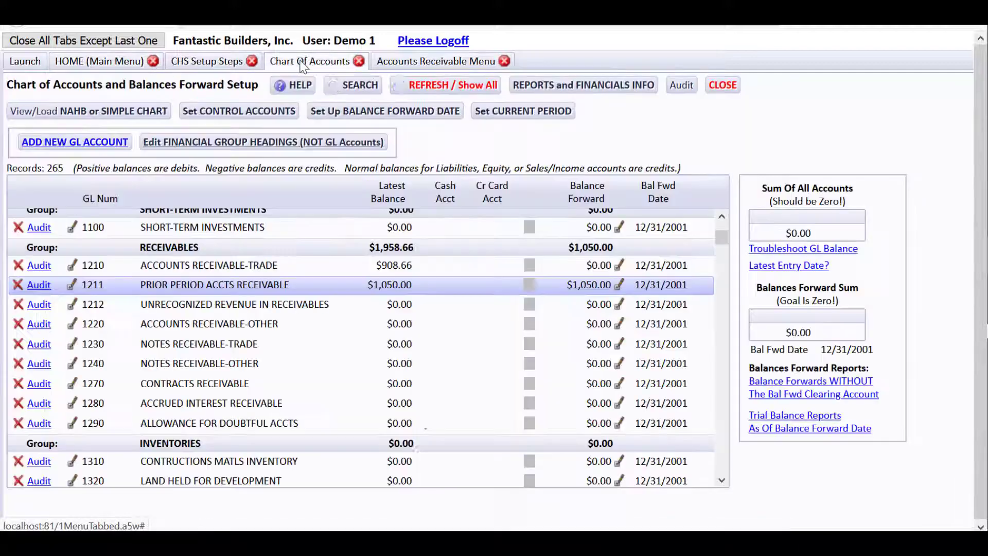
pyautogui.click(418, 84)
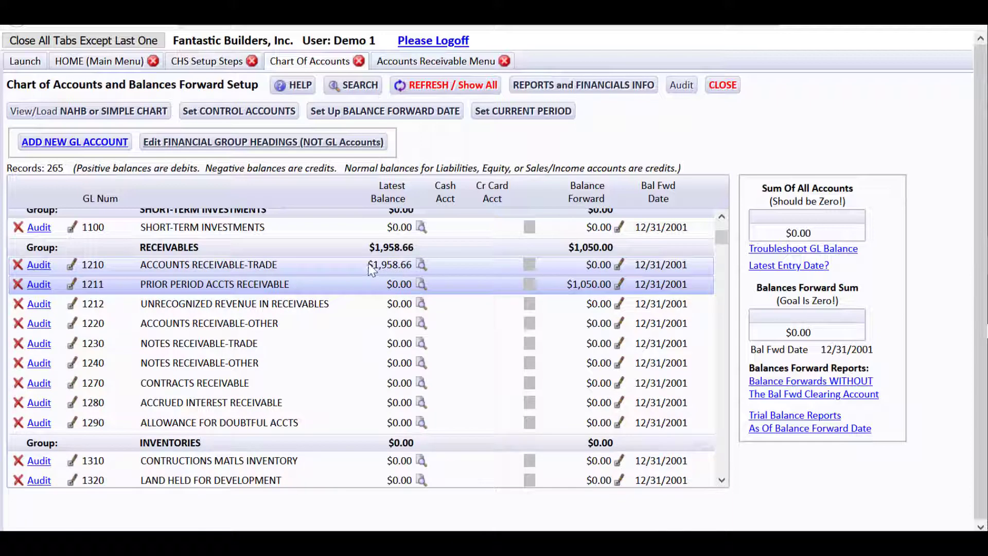
pyautogui.click(421, 286)
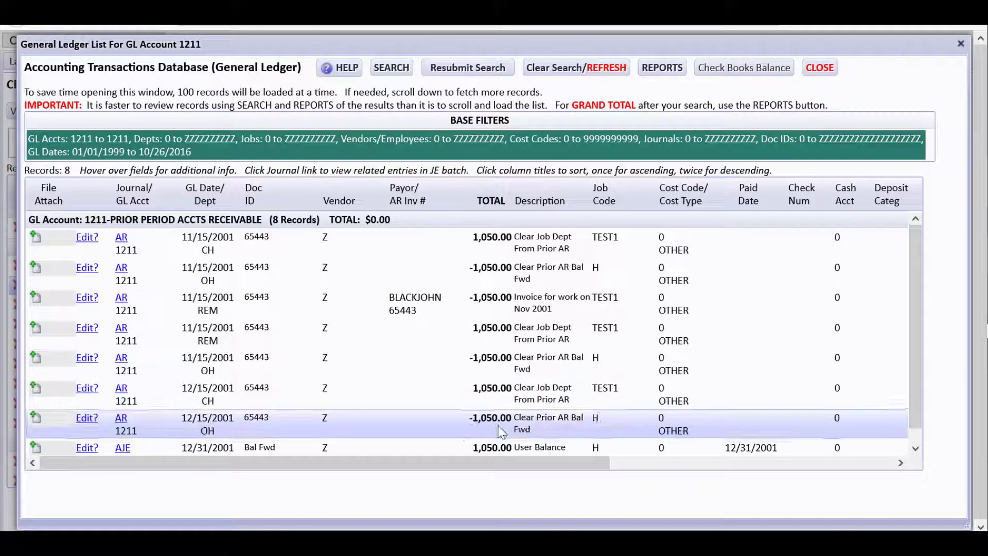
pyautogui.moveTo(914, 302); pyautogui.dragTo(911, 340)
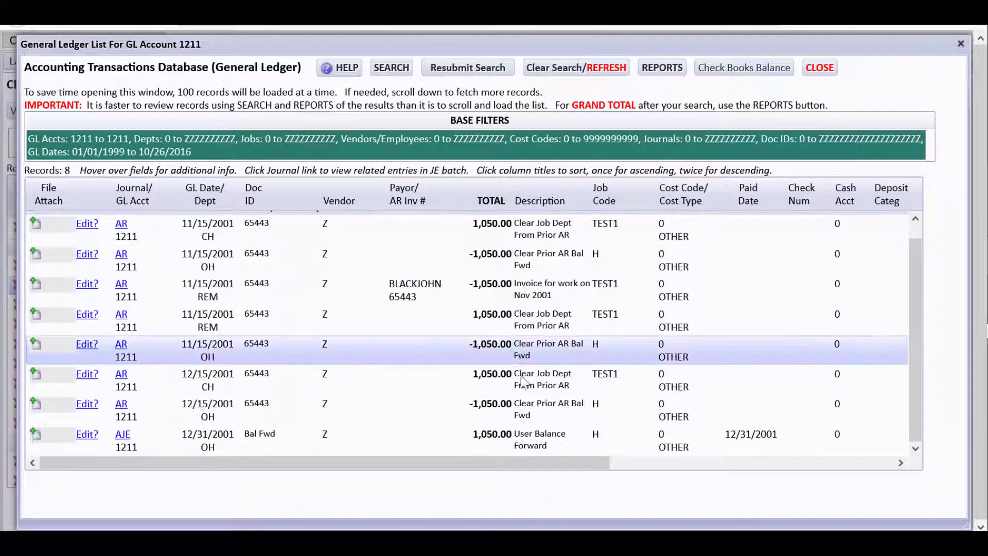
pyautogui.scroll(1, 916, 361)
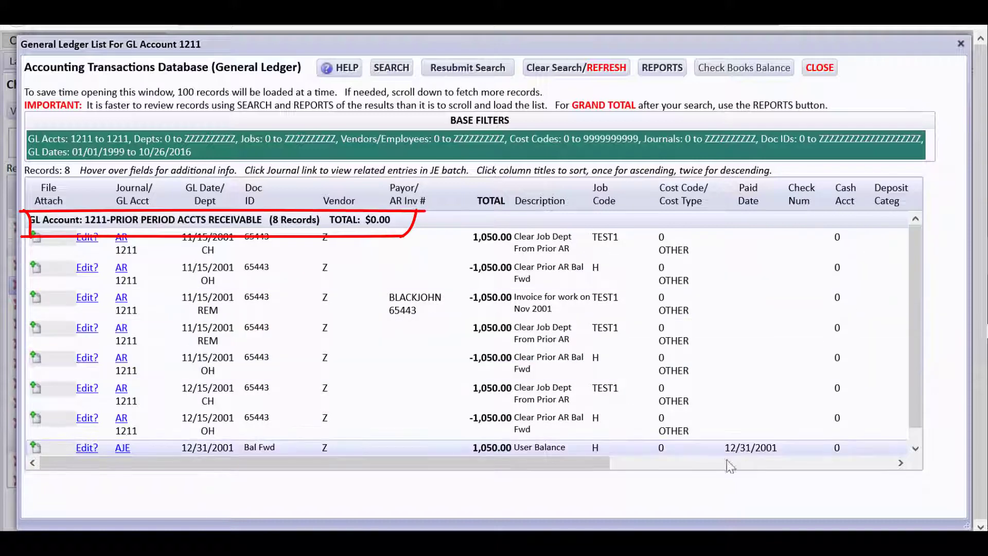
pyautogui.click(819, 68)
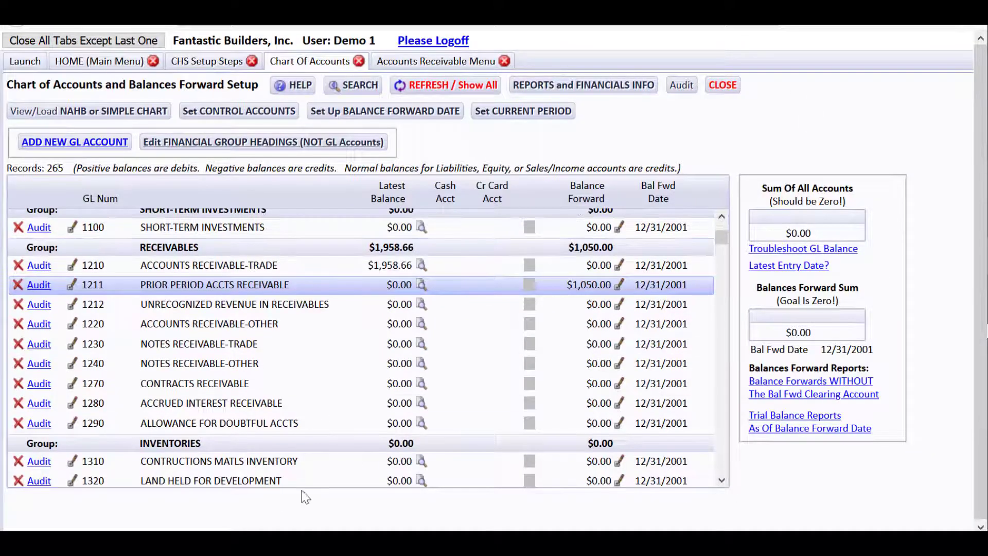
# Step: Open General Ledgers (Accounting DB) from the General Ledgers & Financials section of the main menu
pyautogui.click(122, 63)
pyautogui.click(475, 265)
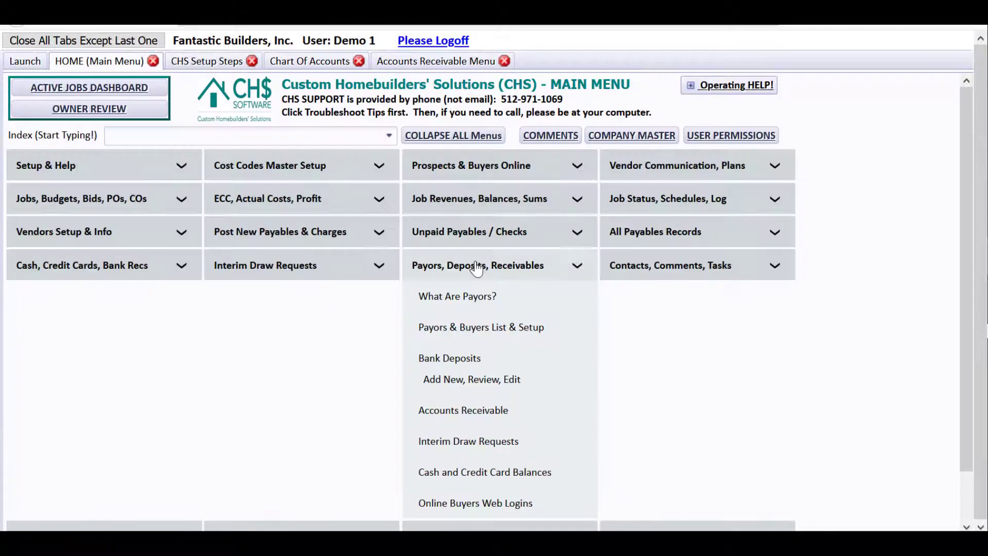
pyautogui.click(663, 301)
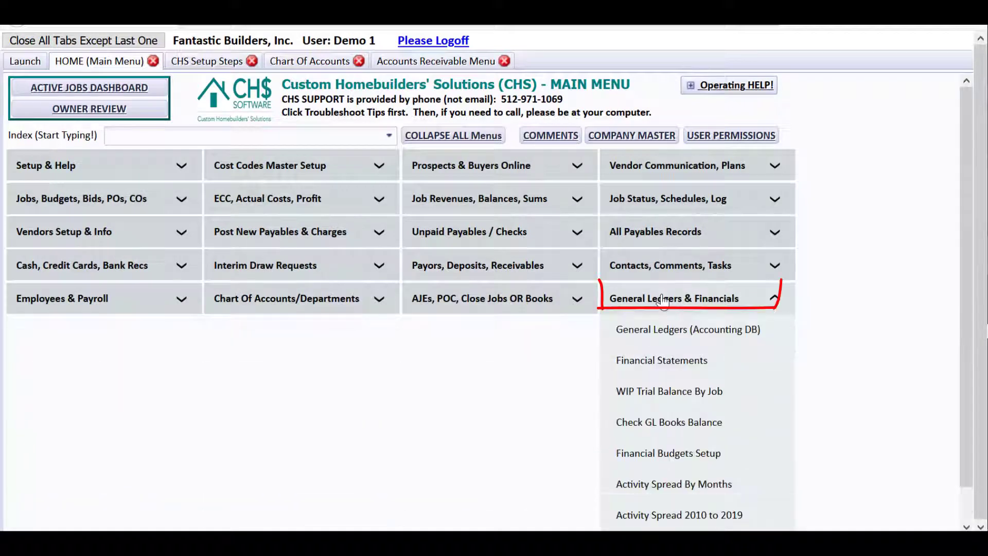
pyautogui.click(663, 332)
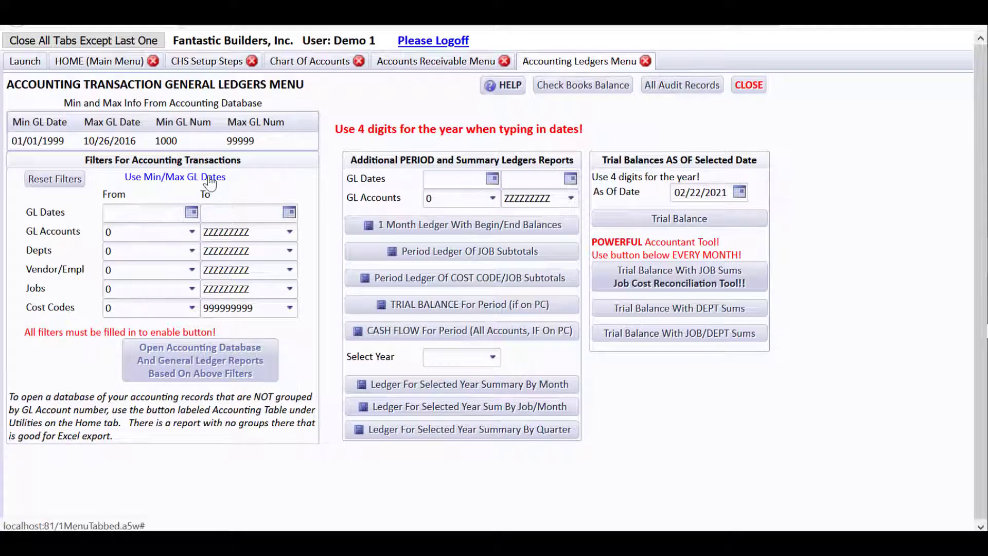
# Step: Fill the ledger filter with the minimum and maximum GL dates and change the ending date to 12/31/2001
pyautogui.click(209, 181)
pyautogui.click(273, 219)
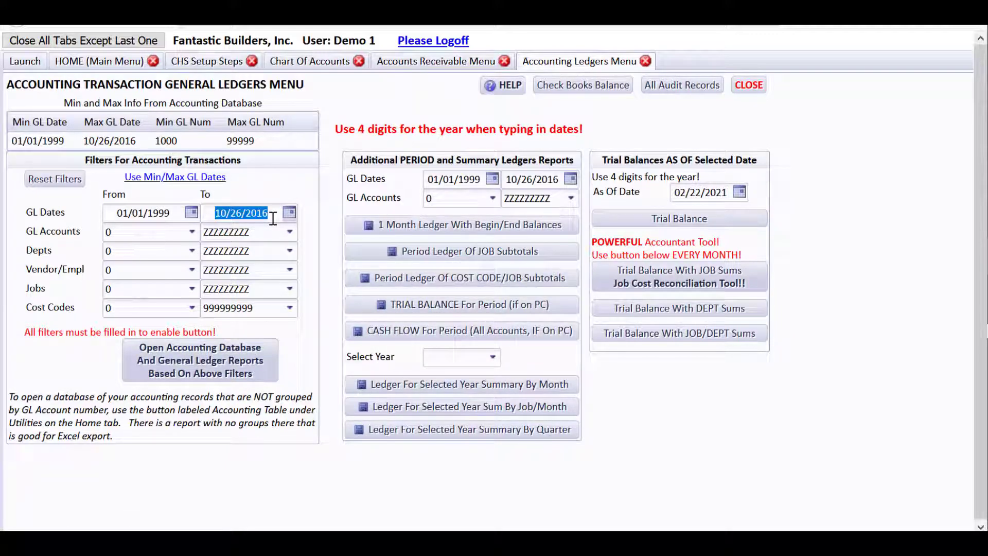
pyautogui.write('12/31/2016')
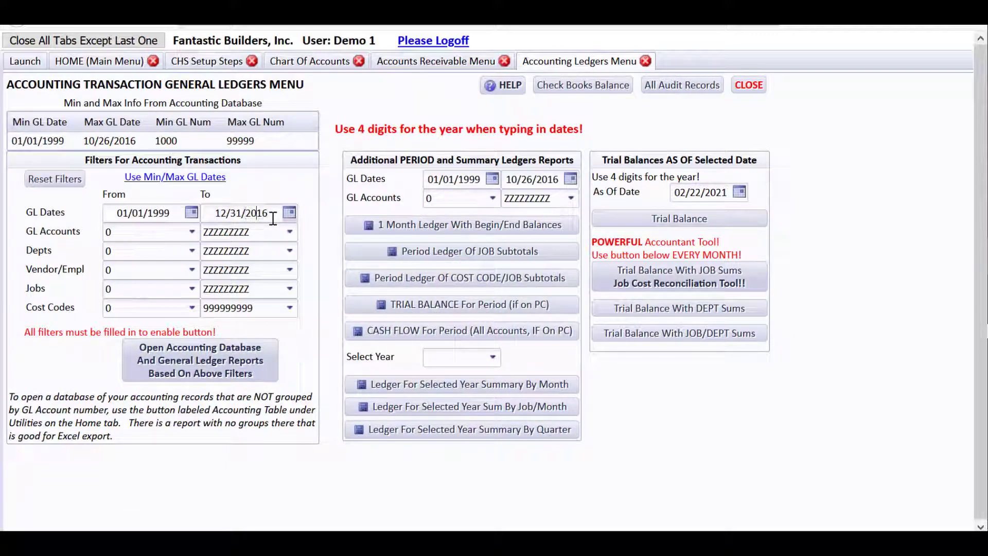
pyautogui.press('BackSpace')
pyautogui.write('1')
pyautogui.press('Tab')
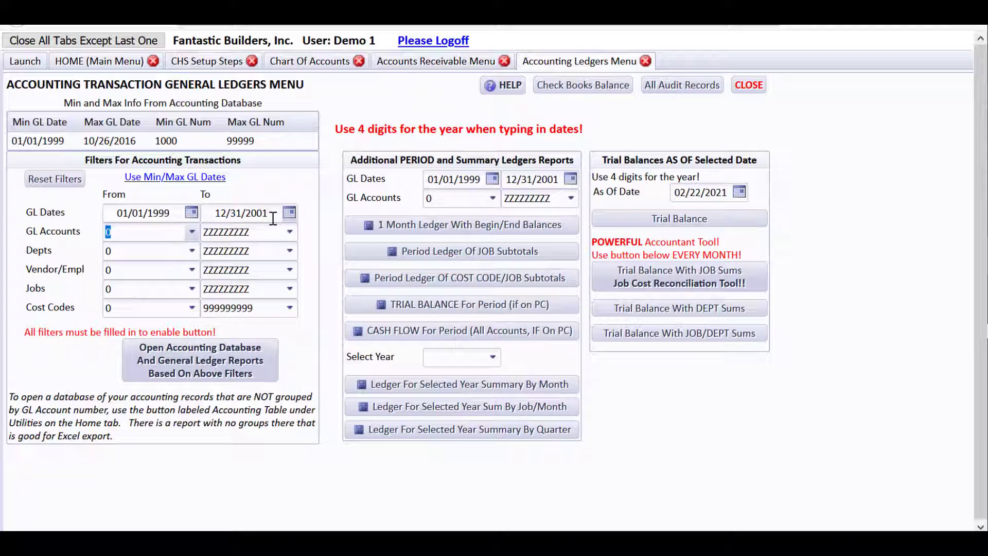
# Step: Set the ledger filter's GL account range from 1210 Accounts Receivable-Trade to 1211 Prior Period Accts Receivable
pyautogui.write('12')
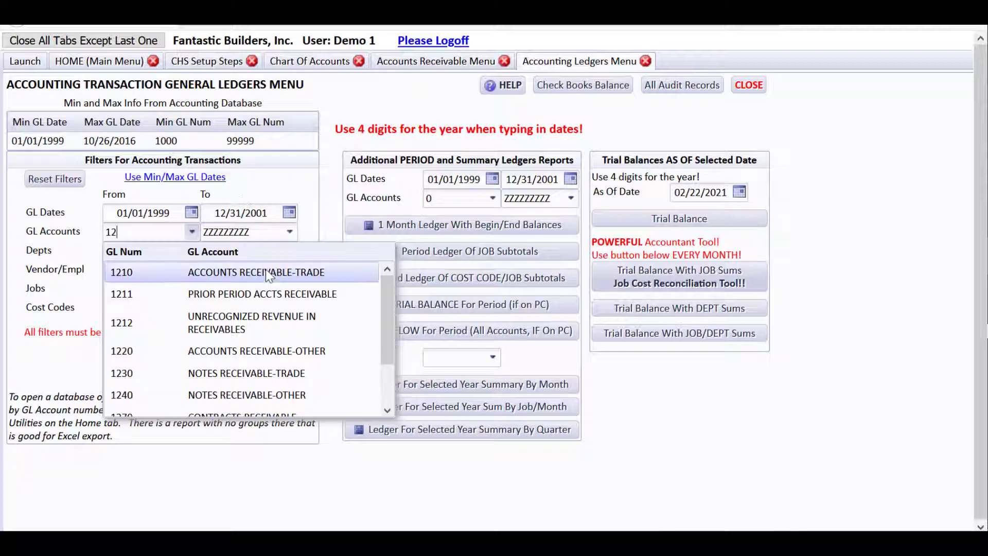
pyautogui.click(270, 273)
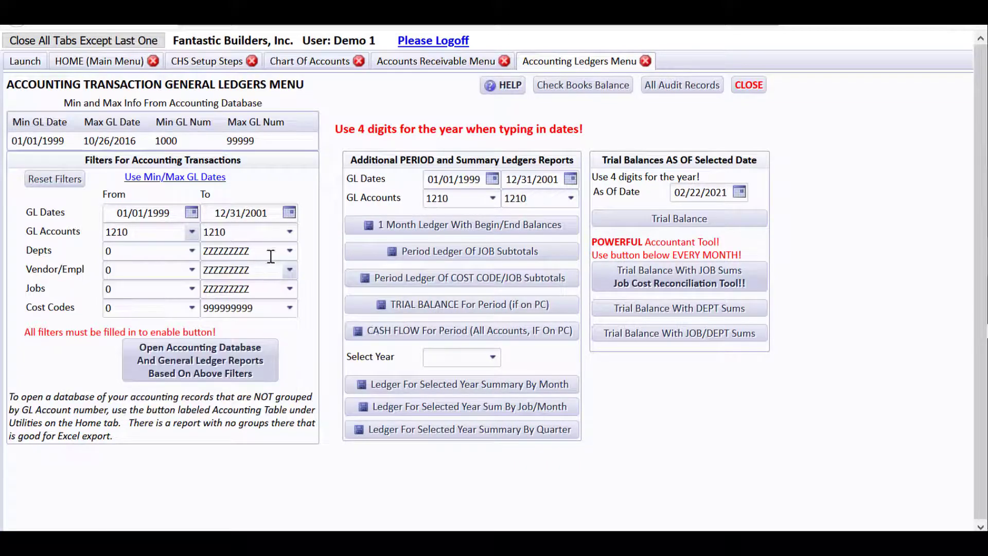
pyautogui.click(269, 233)
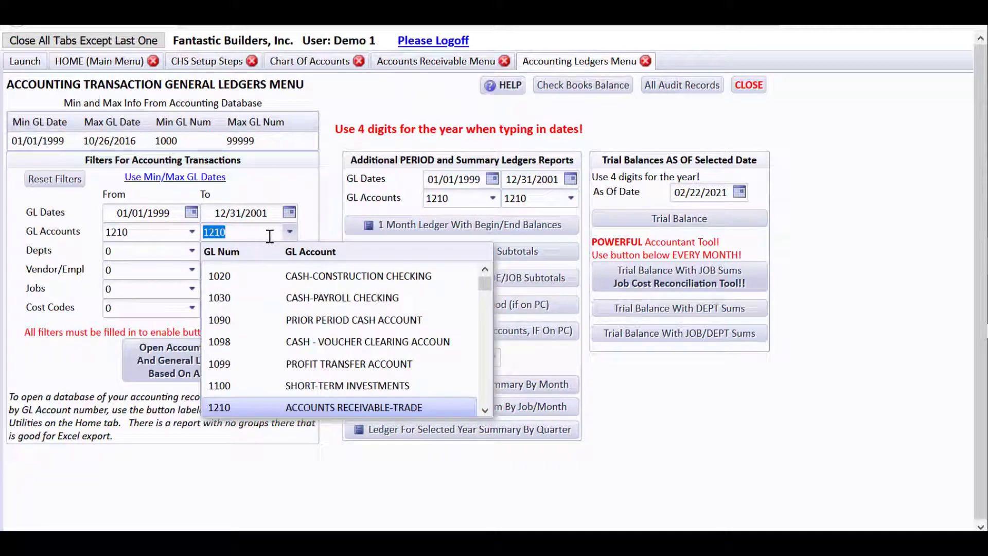
pyautogui.write('12')
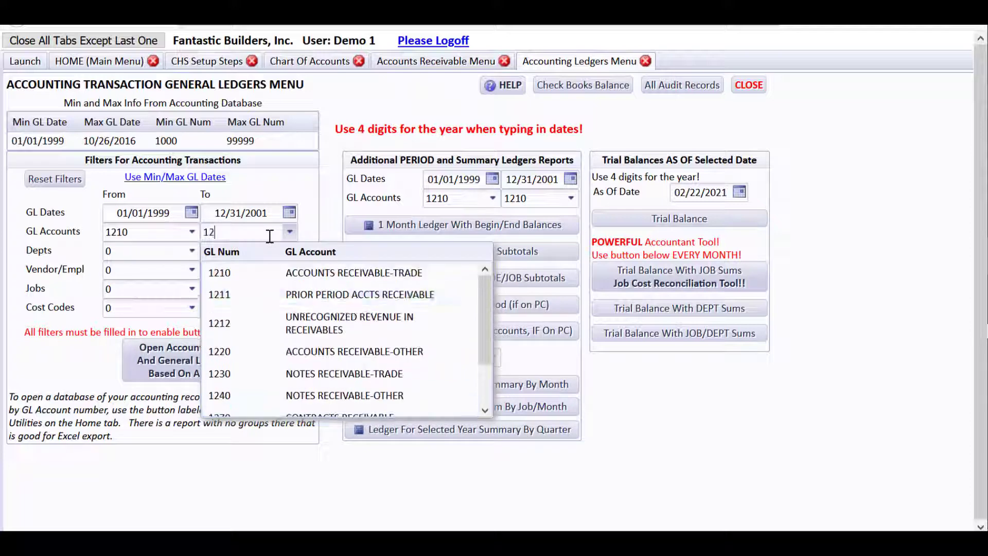
pyautogui.click(350, 305)
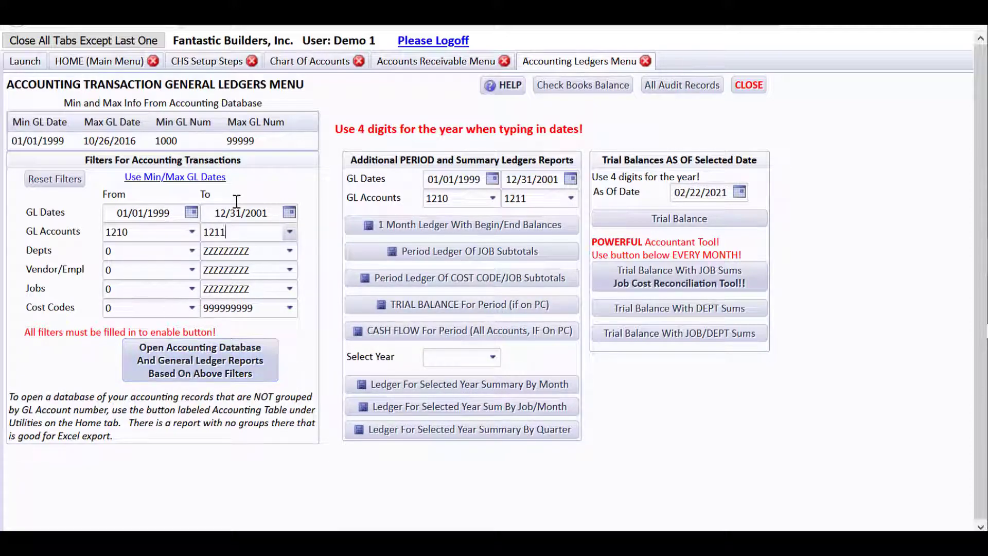
# Step: Examine the filtered ledger transactions and totals for GL accounts 1210 and 1211, close the list and return to the Accounts Receivable menu
pyautogui.click(262, 365)
pyautogui.moveTo(919, 320)
pyautogui.mouseDown()
pyautogui.moveTo(919, 380)
pyautogui.moveTo(909, 330)
pyautogui.mouseUp()
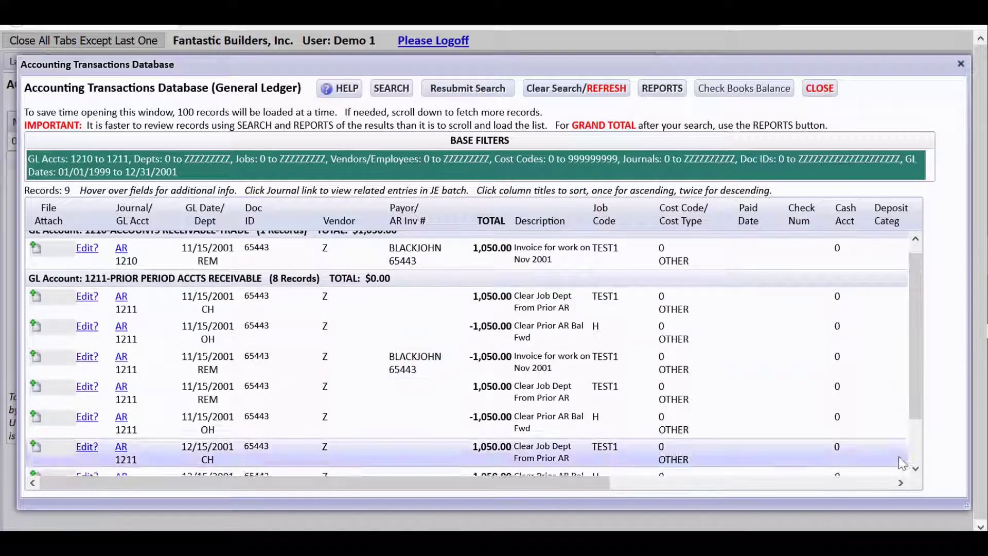
pyautogui.moveTo(917, 381); pyautogui.dragTo(912, 306)
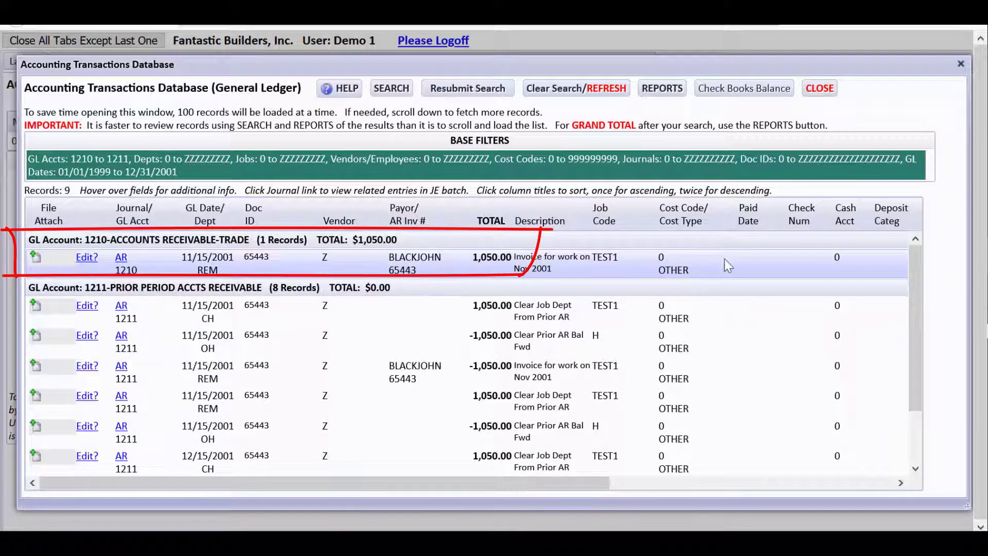
pyautogui.moveTo(917, 255); pyautogui.dragTo(918, 401)
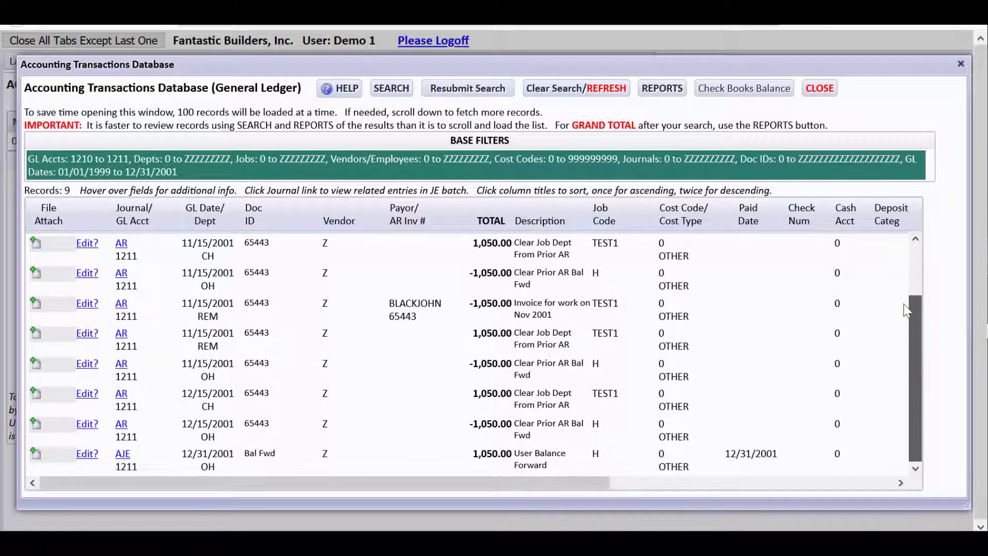
pyautogui.scroll(3, 907, 309)
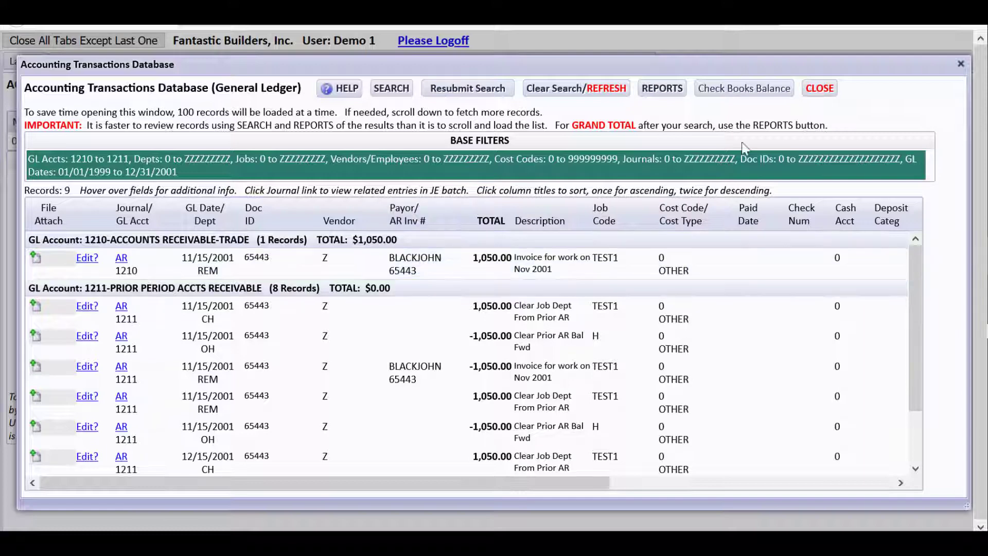
pyautogui.click(820, 89)
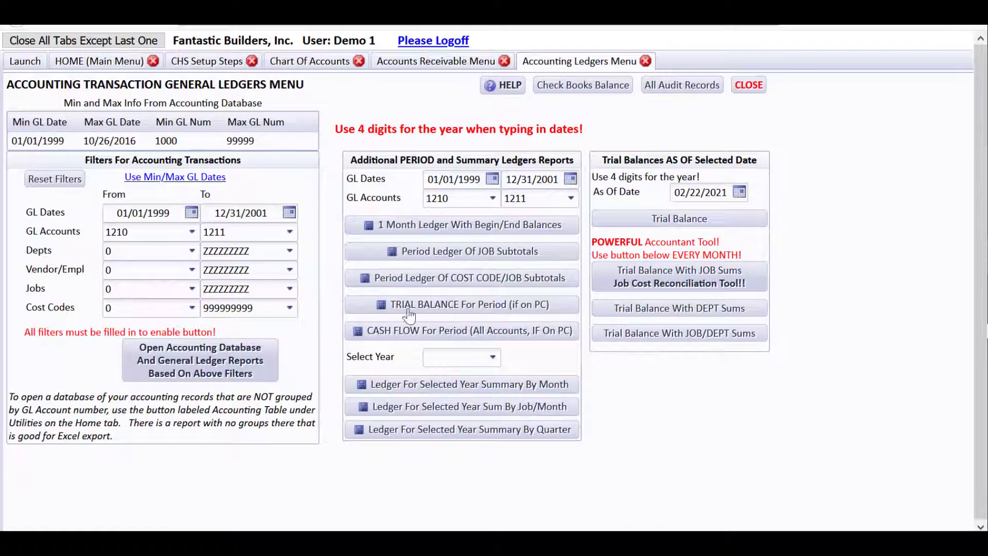
pyautogui.click(394, 61)
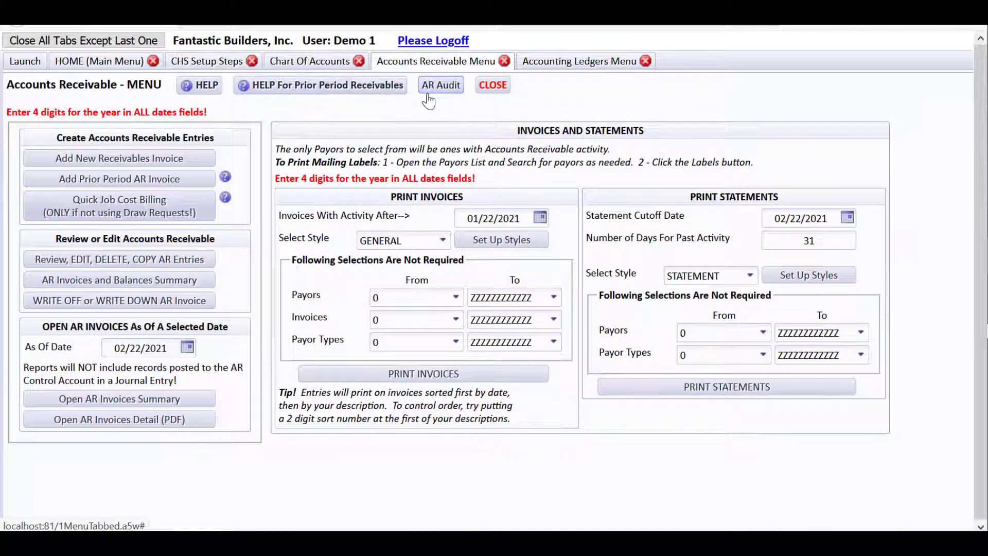